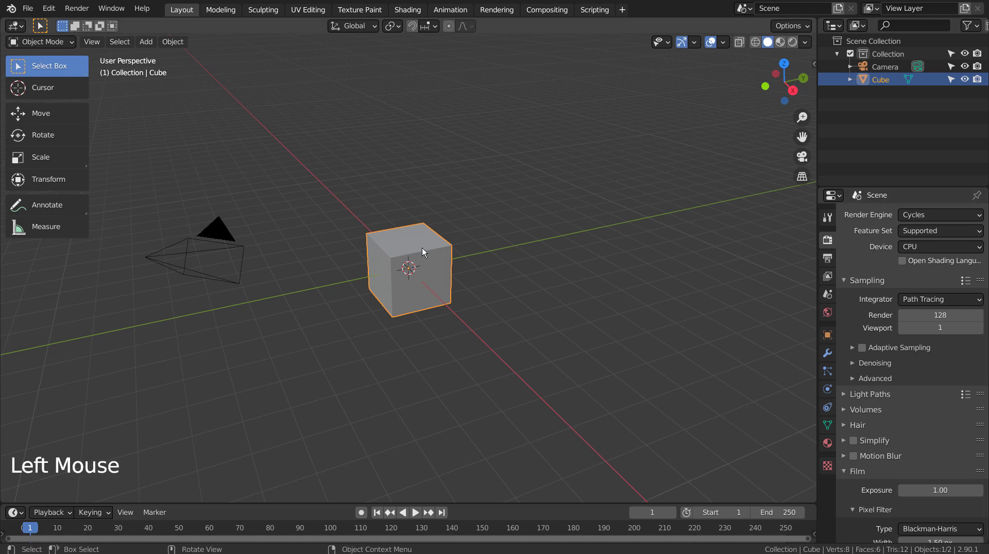
Switch to the top orthographic view and delete the default cube.
{"action": "key", "text": "KP_7"}
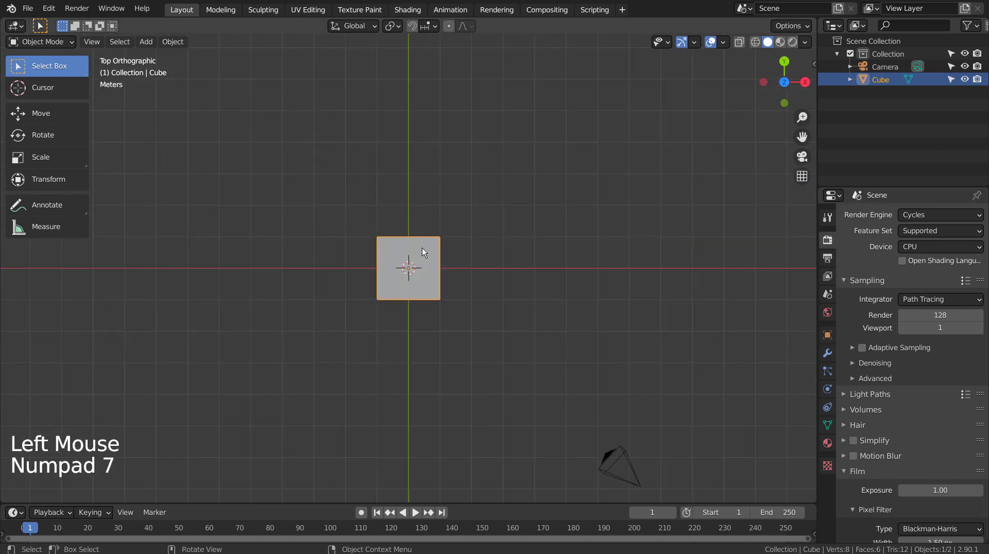
{"action": "key", "text": "grave"}
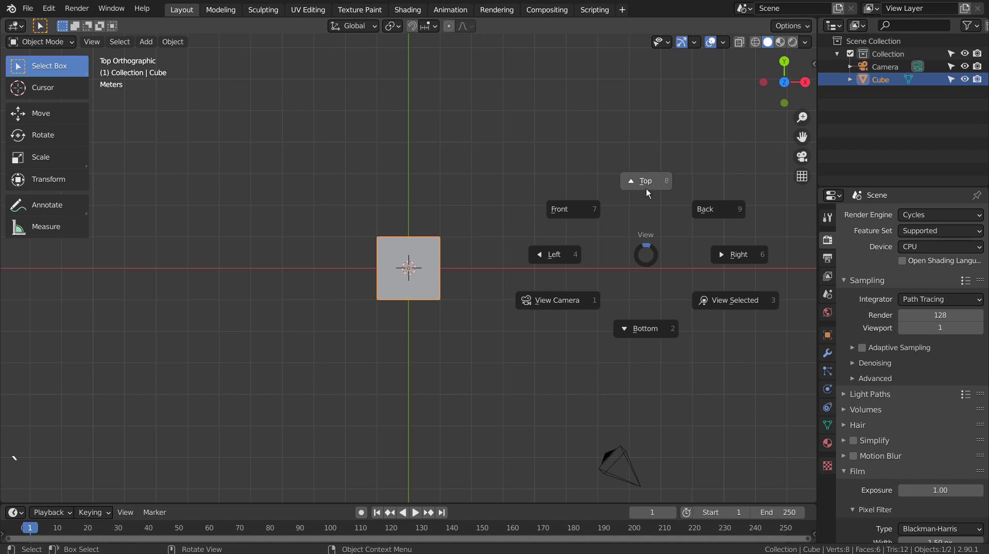
{"action": "left_click", "coordinate": [647, 184]}
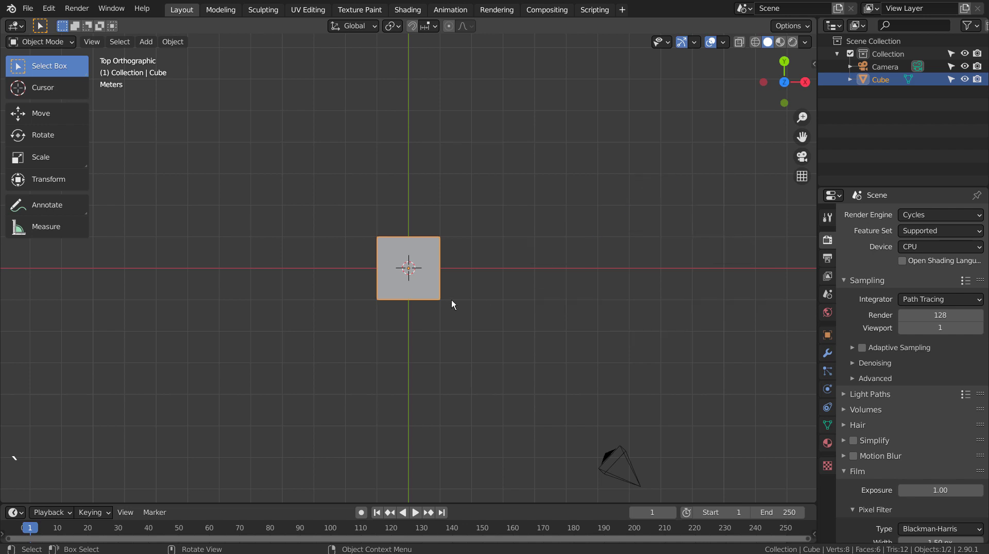
{"action": "key", "text": "x"}
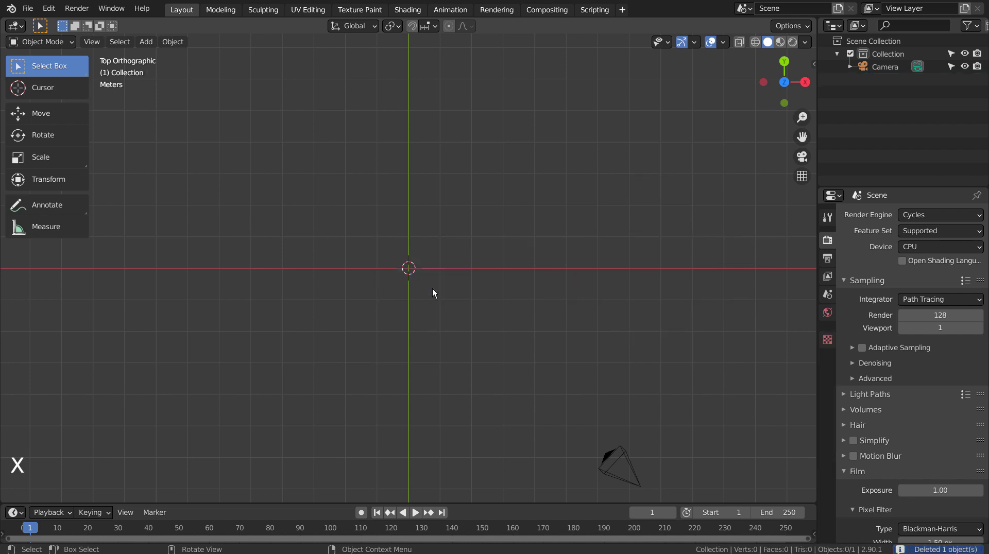
Import the Scalable Vector Graphics file 1400625045.svg from the cloud 012021 folder.
{"action": "left_click", "coordinate": [28, 9]}
{"action": "mouse_move", "coordinate": [69, 186]}
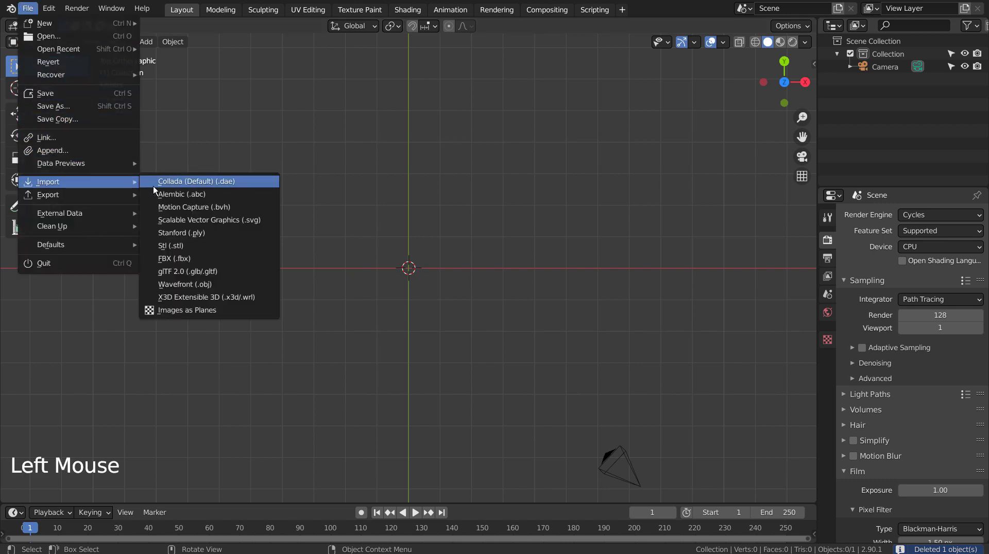
{"action": "left_click", "coordinate": [235, 224]}
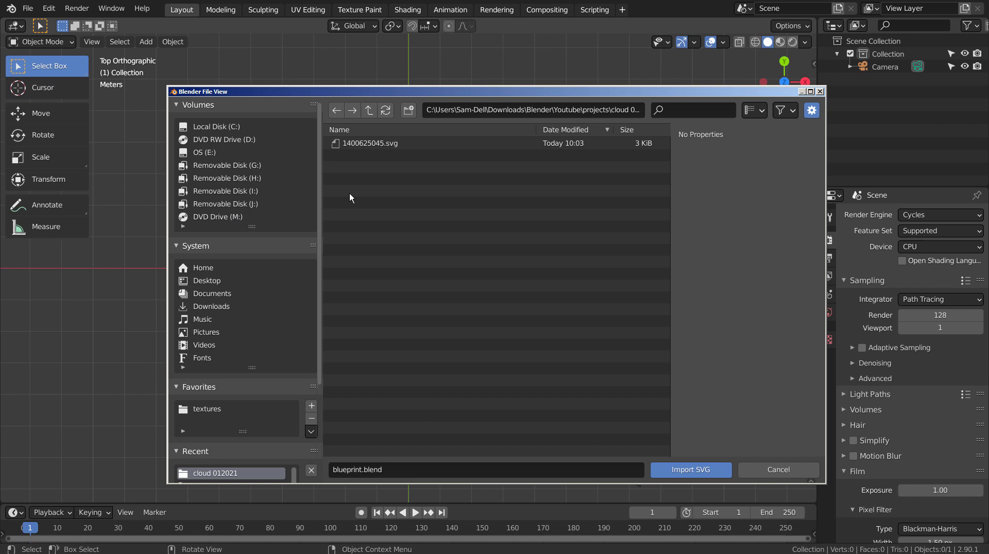
{"action": "left_click", "coordinate": [378, 145]}
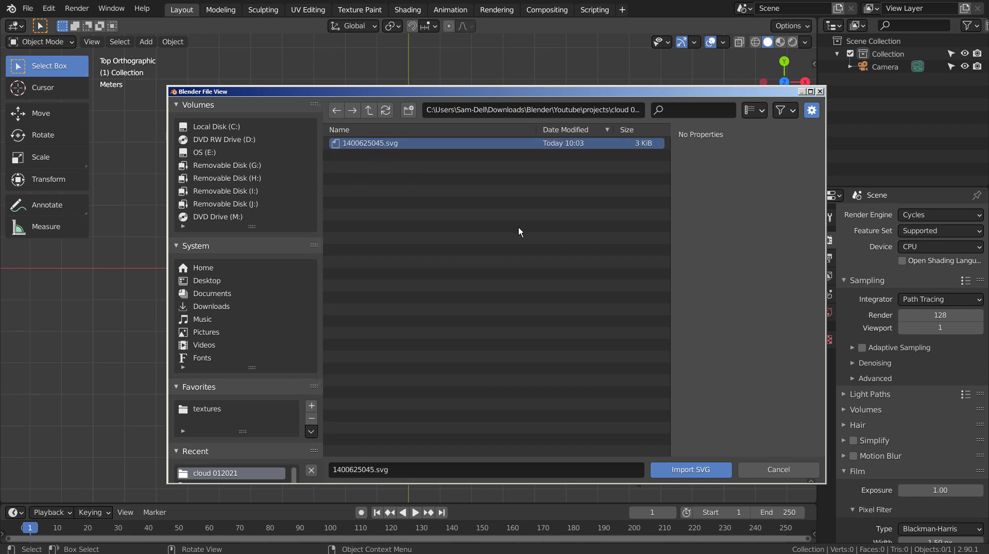
{"action": "left_click", "coordinate": [689, 467]}
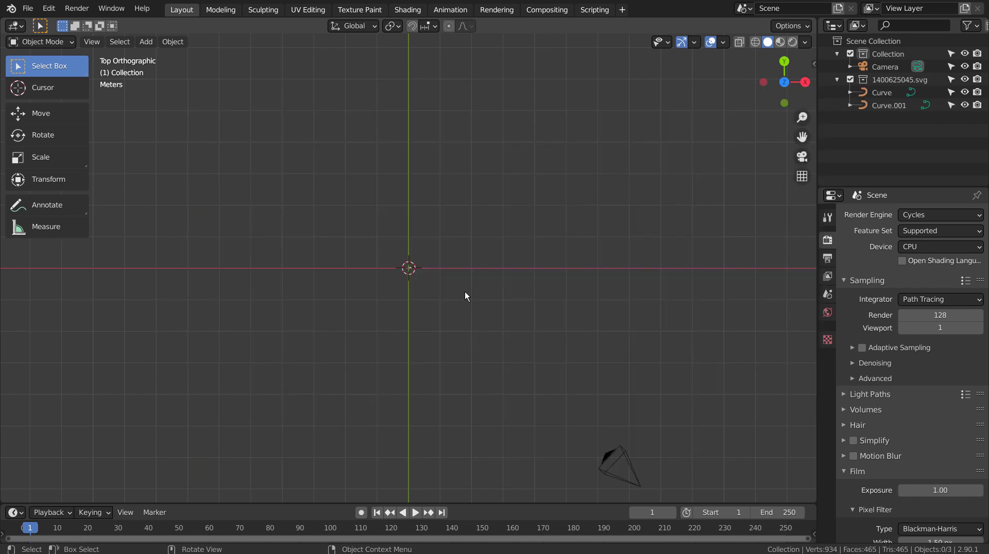
Examine the imported cloud shape up close from several angles, including in Edit Mode, for display clipping.
{"action": "scroll", "coordinate": [463, 294], "scroll_direction": "up", "scroll_amount": 16}
{"action": "scroll", "coordinate": [464, 295], "scroll_direction": "down", "scroll_amount": 1}
{"action": "scroll", "coordinate": [464, 295], "scroll_direction": "up", "scroll_amount": 5}
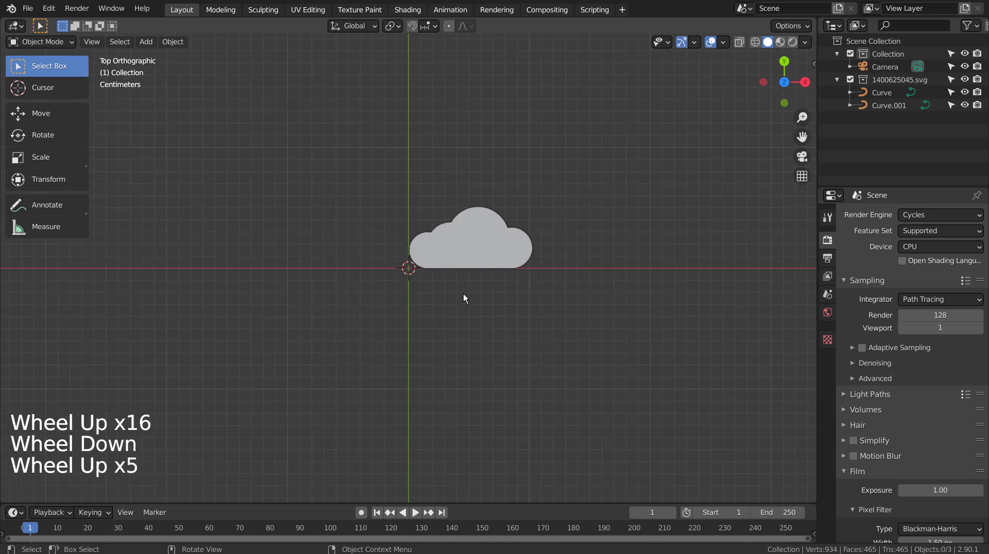
{"action": "middle_click_drag", "start_coordinate": [592, 301], "coordinate": [547, 272], "text": "shift"}
{"action": "scroll", "coordinate": [474, 364], "scroll_direction": "up", "scroll_amount": 3}
{"action": "left_click", "coordinate": [431, 314]}
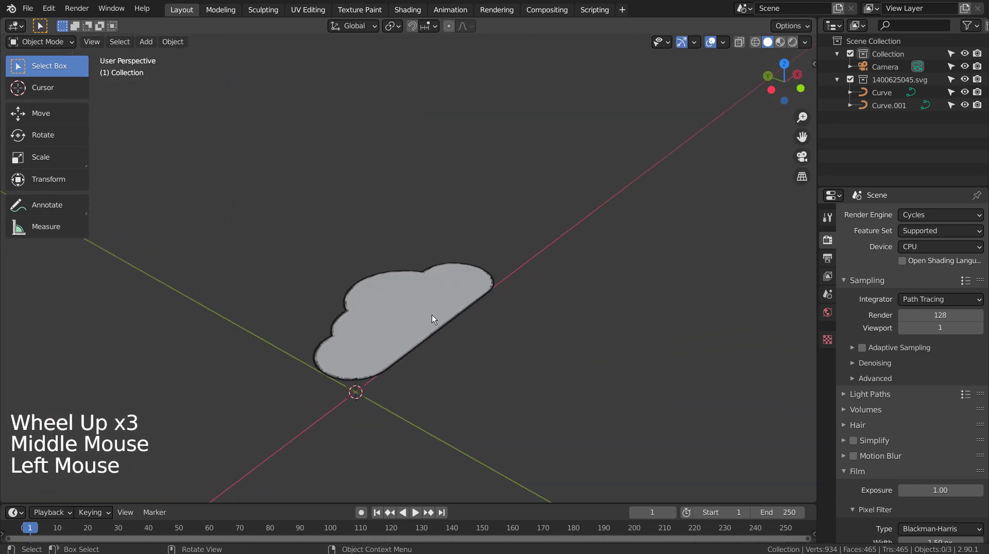
{"action": "scroll", "coordinate": [458, 348], "scroll_direction": "up", "scroll_amount": 3}
{"action": "key", "text": "Tab"}
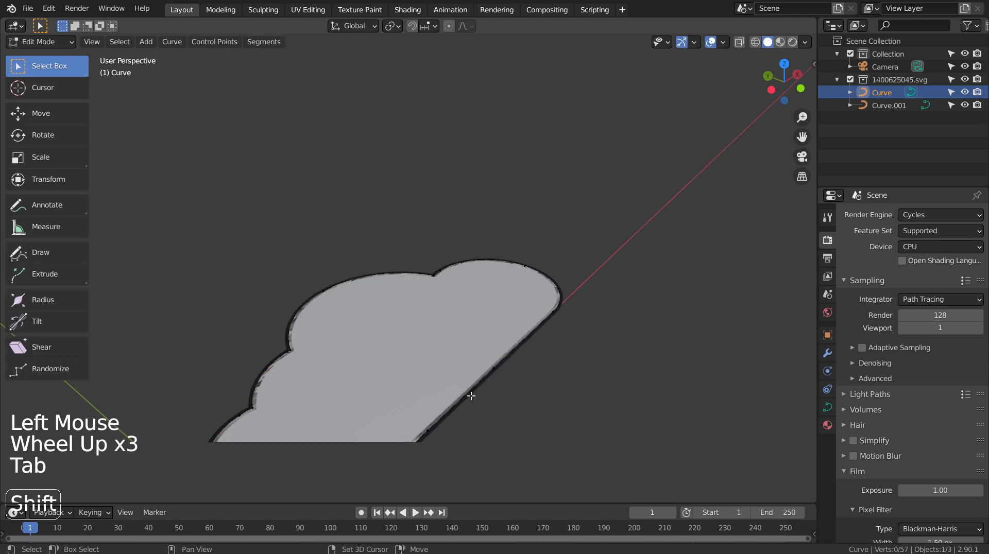
{"action": "middle_click_drag", "start_coordinate": [519, 393], "coordinate": [548, 376]}
{"action": "scroll", "coordinate": [547, 376], "scroll_direction": "up", "scroll_amount": 2}
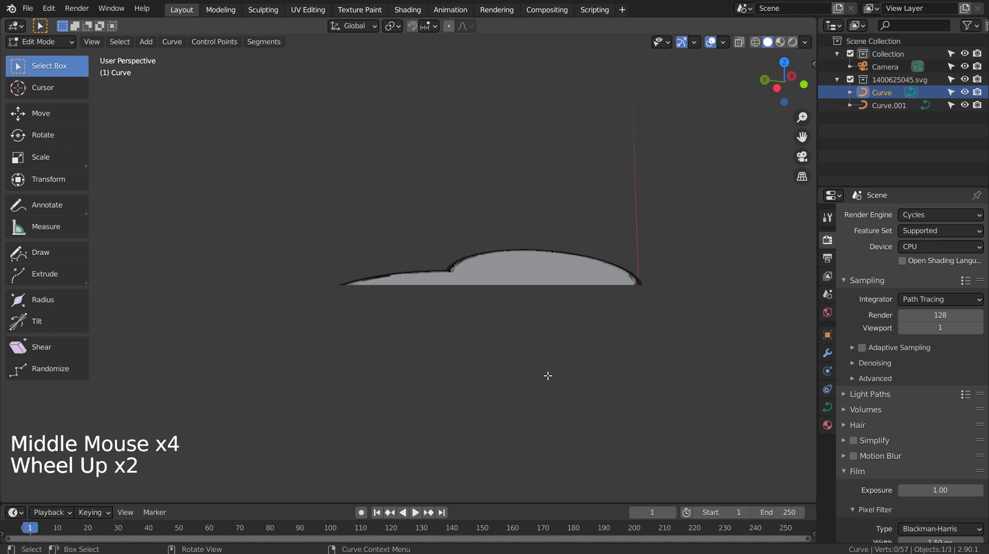
{"action": "scroll", "coordinate": [552, 369], "scroll_direction": "down", "scroll_amount": 2}
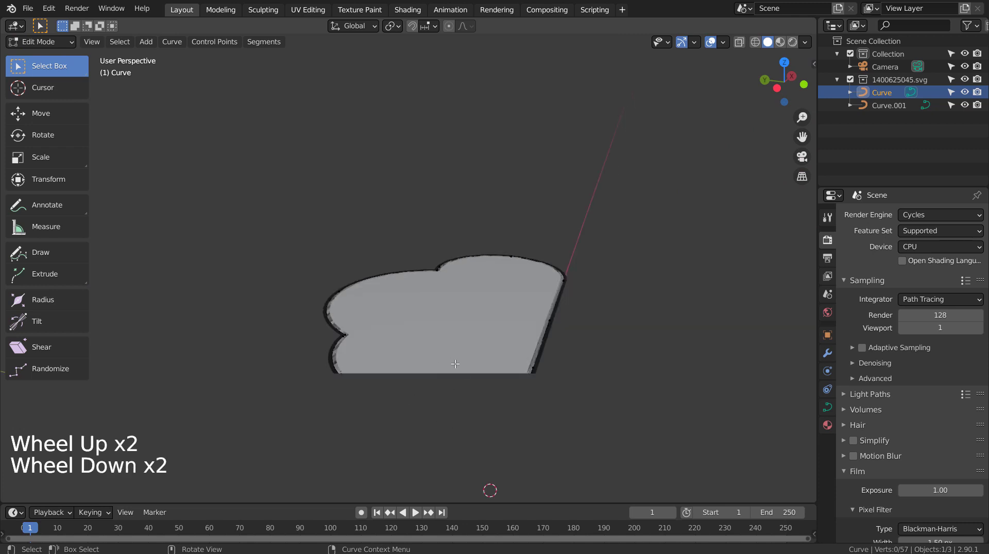
{"action": "middle_click_drag", "start_coordinate": [531, 377], "coordinate": [432, 427]}
{"action": "key", "text": "Tab"}
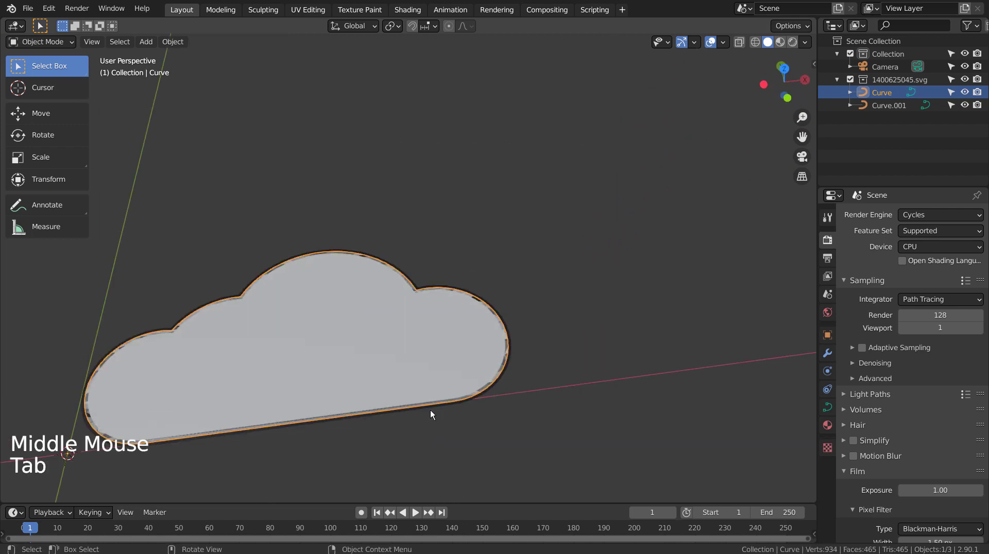
{"action": "middle_click_drag", "start_coordinate": [397, 366], "coordinate": [534, 359], "text": "shift"}
Set the viewport's clip start to 0.01 m and its clip end to 111111 m.
{"action": "key", "text": "n"}
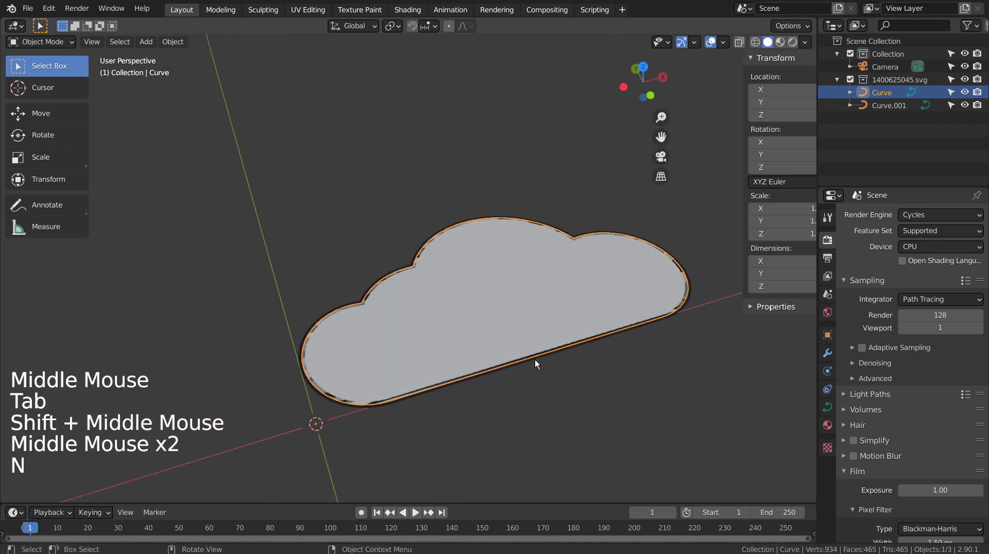
{"action": "left_click", "coordinate": [810, 112]}
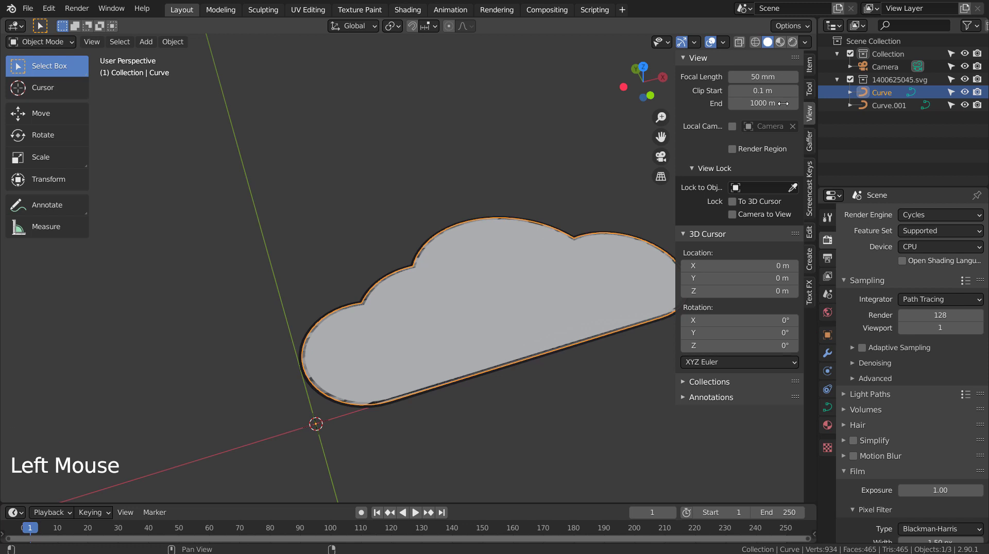
{"action": "left_click", "coordinate": [763, 91]}
{"action": "key", "text": "Return"}
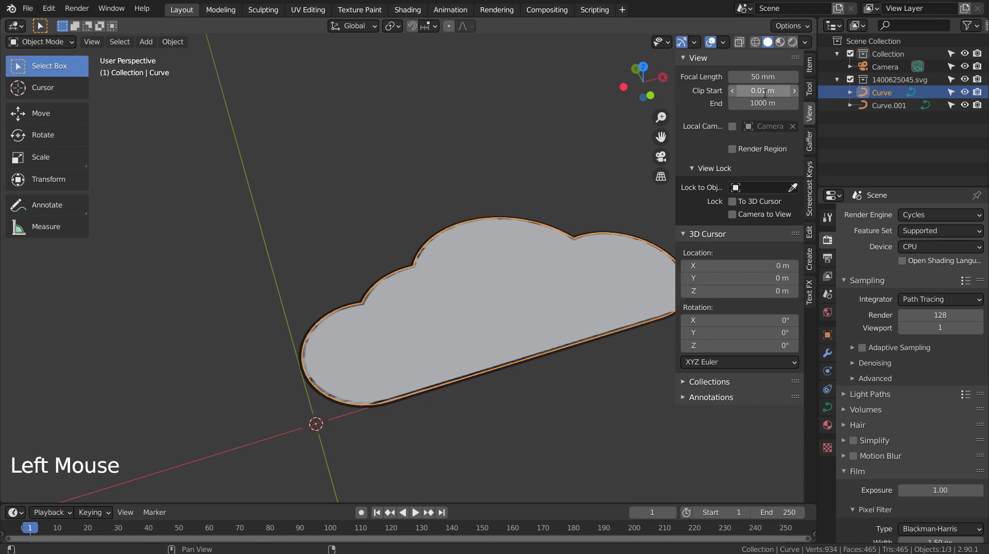
{"action": "middle_click_drag", "start_coordinate": [415, 331], "coordinate": [449, 342]}
{"action": "left_click", "coordinate": [754, 104]}
{"action": "type", "text": "1"}
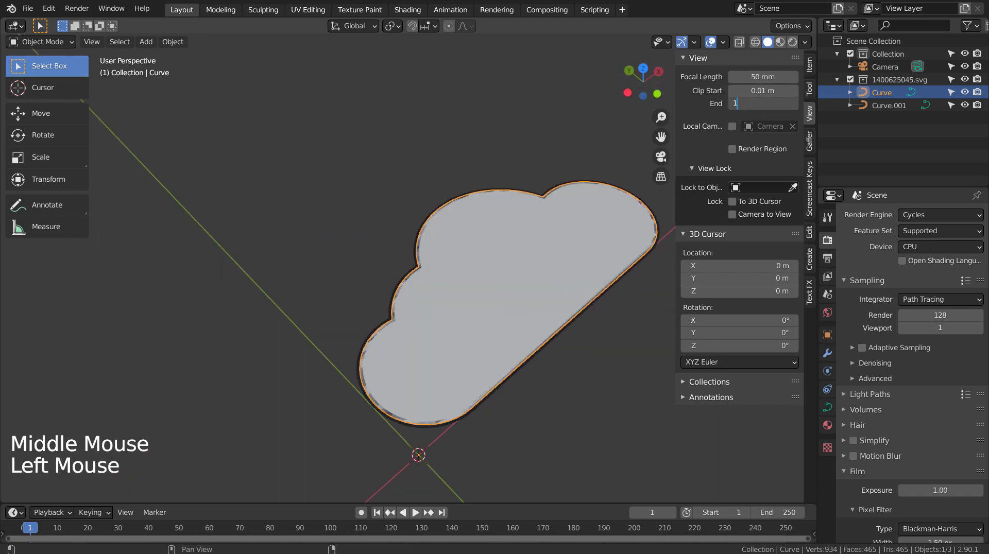
{"action": "type", "text": "11111"}
{"action": "key", "text": "Return"}
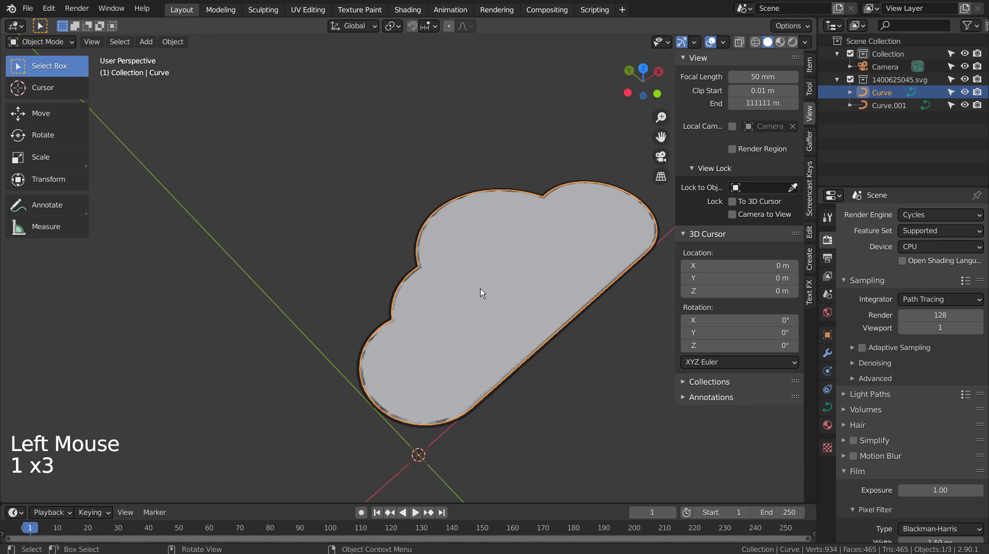
Inspect the cloud fill curve with all its control points selected in Edit Mode, checking how it overlaps the dark outline.
{"action": "middle_click_drag", "start_coordinate": [480, 288], "coordinate": [498, 299]}
{"action": "scroll", "coordinate": [499, 299], "scroll_direction": "up", "scroll_amount": 2}
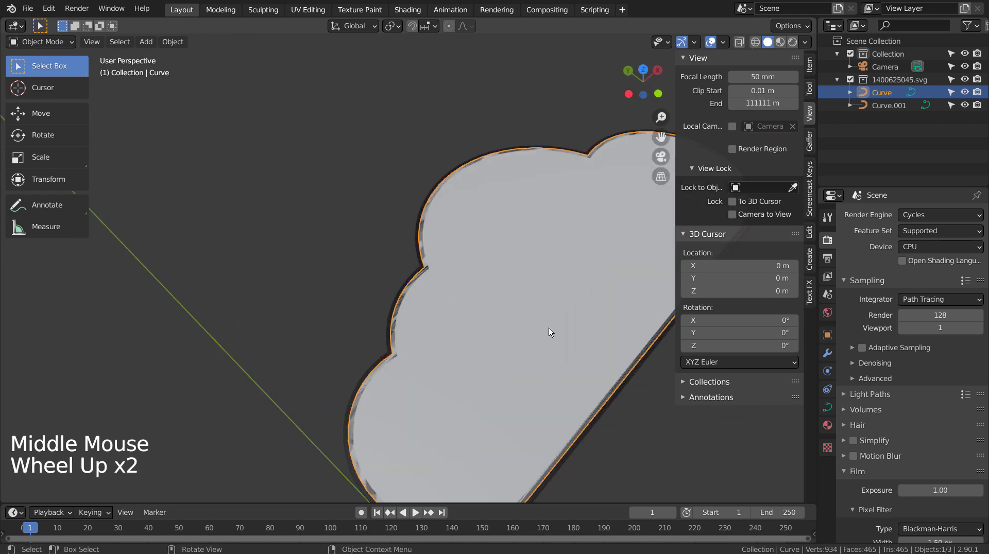
{"action": "middle_click_drag", "start_coordinate": [550, 332], "coordinate": [514, 304]}
{"action": "scroll", "coordinate": [516, 303], "scroll_direction": "down", "scroll_amount": 3}
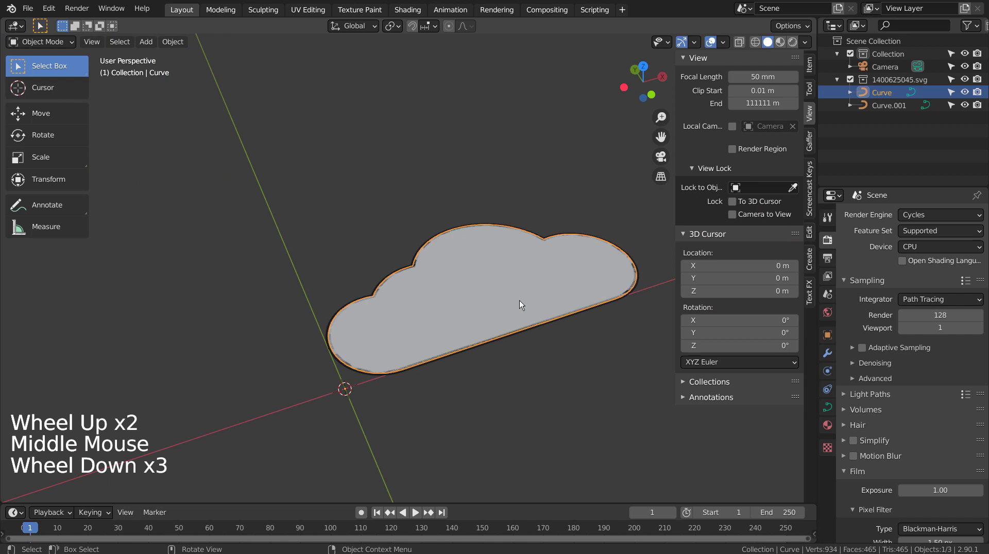
{"action": "key", "text": "Tab"}
{"action": "key", "text": "a"}
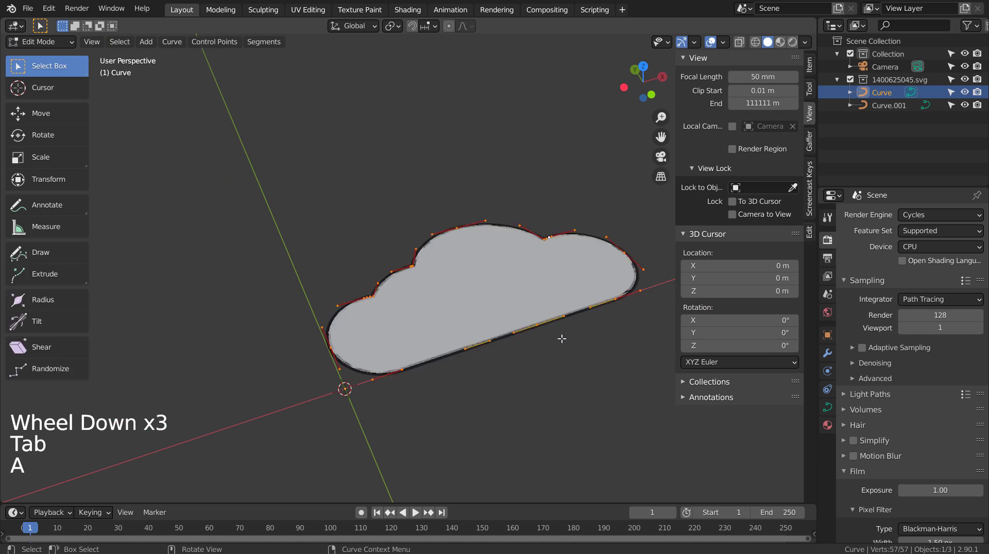
{"action": "middle_click_drag", "start_coordinate": [561, 339], "coordinate": [567, 306]}
{"action": "scroll", "coordinate": [553, 315], "scroll_direction": "up", "scroll_amount": 3}
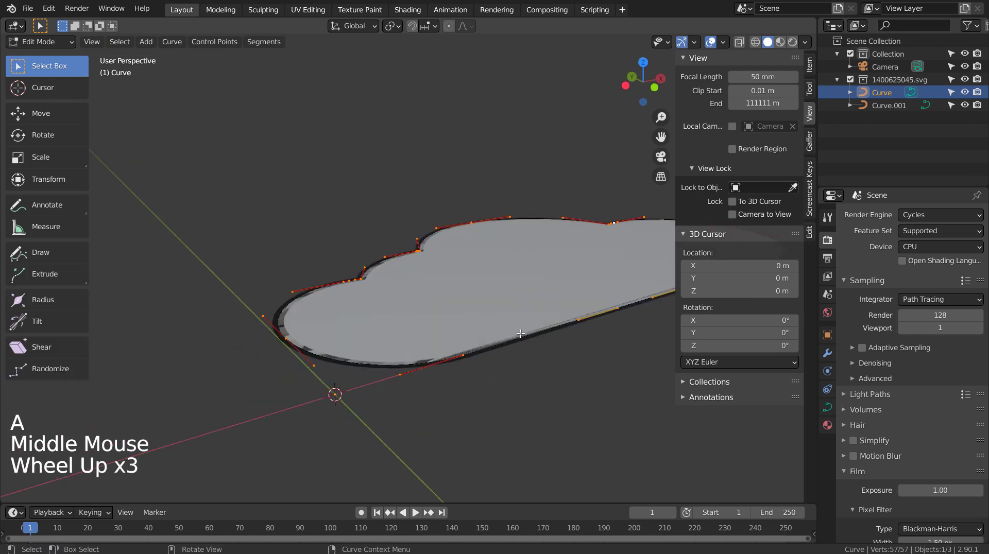
{"action": "mouse_move", "coordinate": [520, 334]}
{"action": "middle_mouse_down"}
{"action": "mouse_move", "coordinate": [554, 327]}
{"action": "mouse_move", "coordinate": [529, 348]}
{"action": "middle_mouse_up"}
{"action": "key", "text": "Tab"}
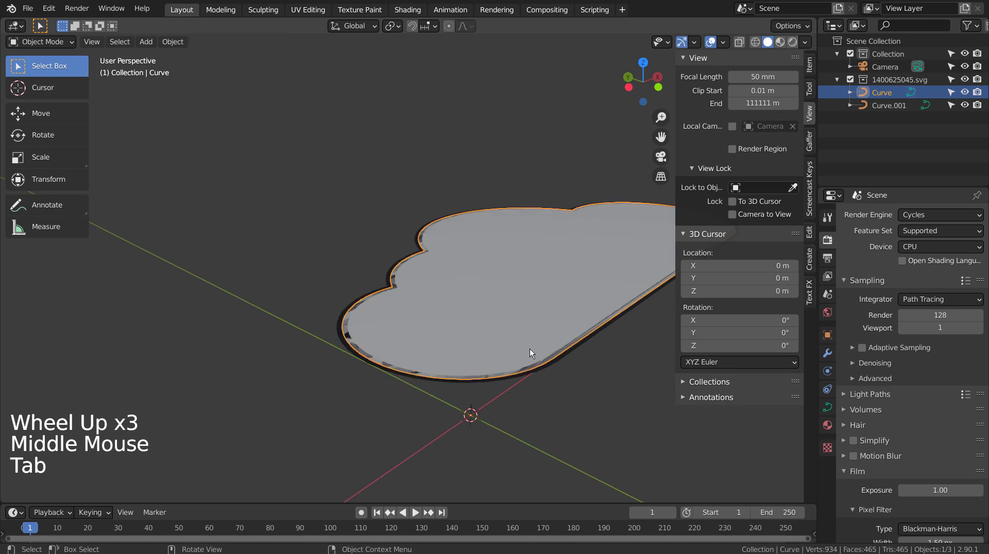
Raise the cloud fill about 0.01 m along Z and delete the dark outline curve beneath it.
{"action": "key", "text": "g"}
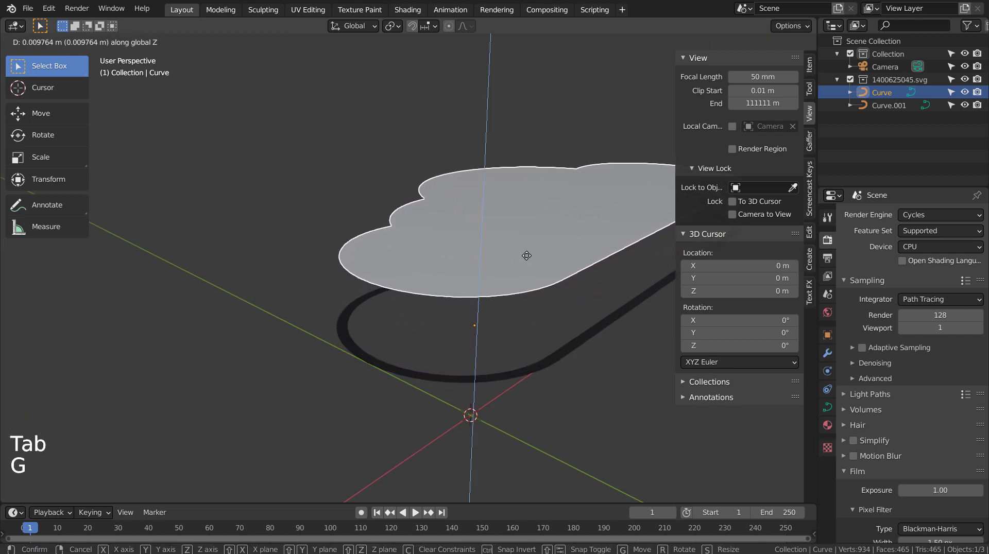
{"action": "left_click", "coordinate": [527, 256]}
{"action": "middle_click_drag", "start_coordinate": [564, 370], "coordinate": [552, 345]}
{"action": "left_click", "coordinate": [565, 352]}
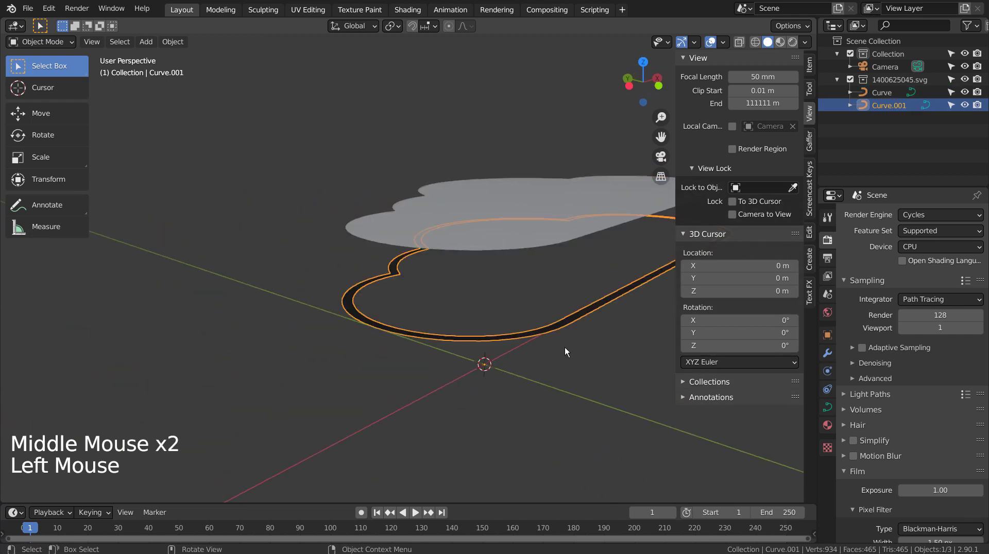
{"action": "key", "text": "x"}
{"action": "left_click", "coordinate": [574, 352]}
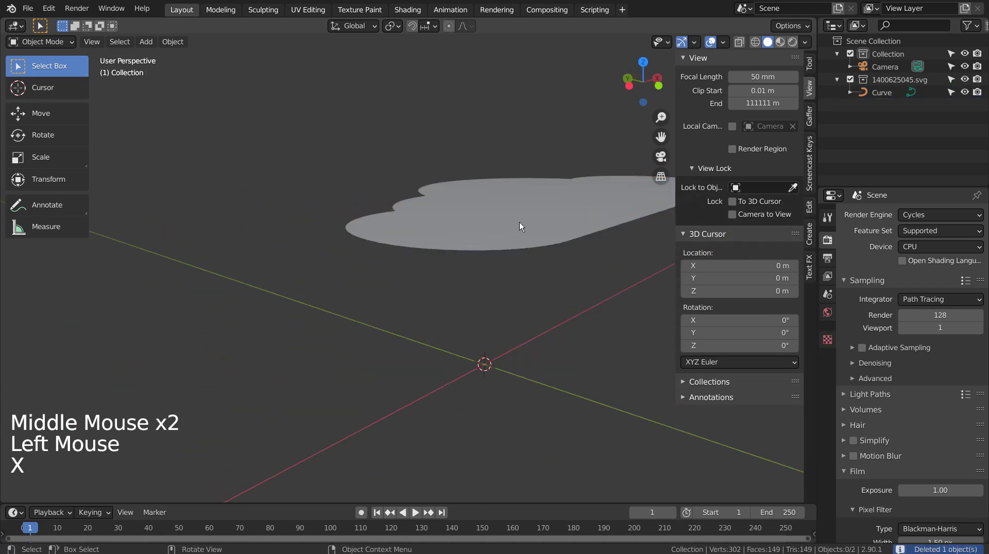
Lower the remaining cloud fill along Z back down to about the level of the grid floor.
{"action": "left_click", "coordinate": [519, 222]}
{"action": "key", "text": "g"}
{"action": "key", "text": "z"}
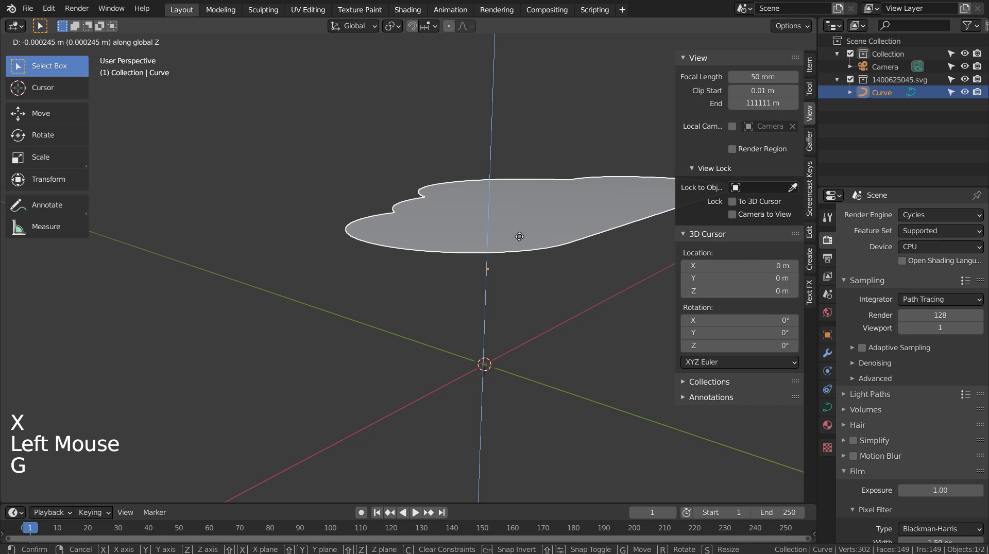
{"action": "left_click", "coordinate": [515, 324]}
{"action": "mouse_move", "coordinate": [537, 298]}
{"action": "middle_mouse_down"}
{"action": "mouse_move", "coordinate": [465, 350]}
{"action": "mouse_move", "coordinate": [465, 362]}
{"action": "mouse_move", "coordinate": [495, 364]}
{"action": "mouse_move", "coordinate": [546, 309]}
{"action": "middle_mouse_up"}
{"action": "scroll", "coordinate": [466, 349], "scroll_direction": "down", "scroll_amount": 3}
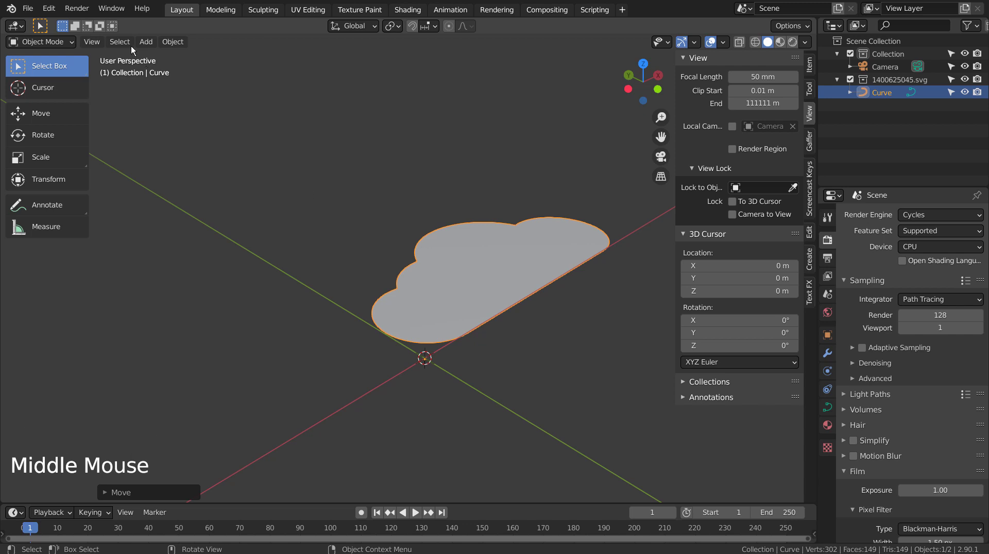
Duplicate the cloud curve in place, and make the original unselectable and hidden in both viewport and renders.
{"action": "key", "text": "shift+d"}
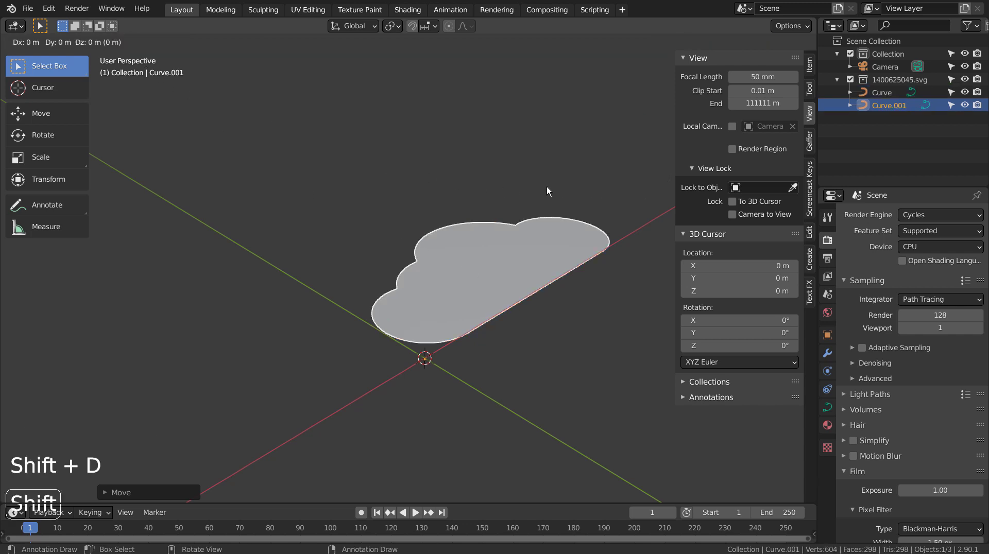
{"action": "right_click", "coordinate": [545, 186]}
{"action": "left_click", "coordinate": [951, 92]}
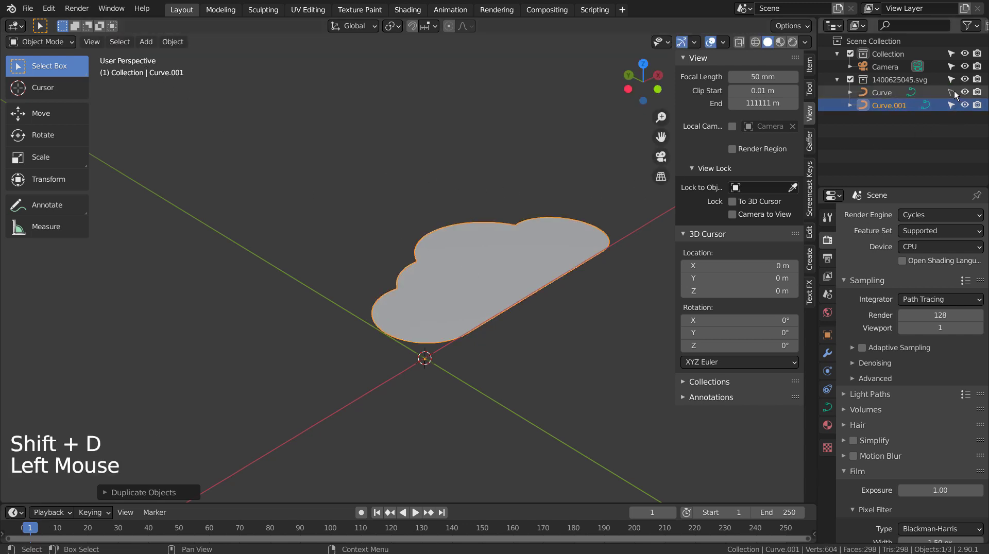
{"action": "left_click", "coordinate": [964, 91]}
{"action": "left_click", "coordinate": [977, 92]}
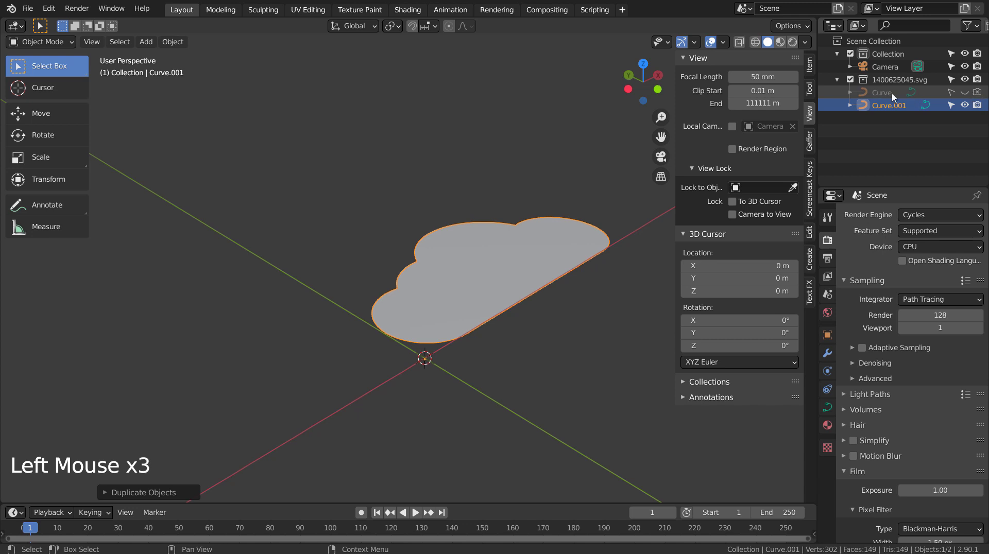
Convert the duplicated cloud curve to a mesh.
{"action": "left_click", "coordinate": [475, 287]}
{"action": "left_click", "coordinate": [162, 43]}
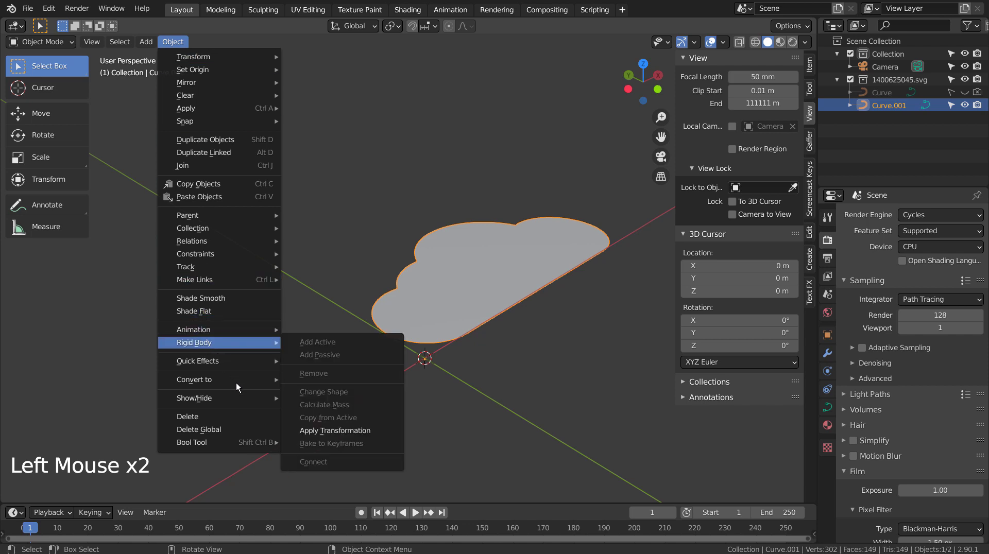
{"action": "mouse_move", "coordinate": [212, 380]}
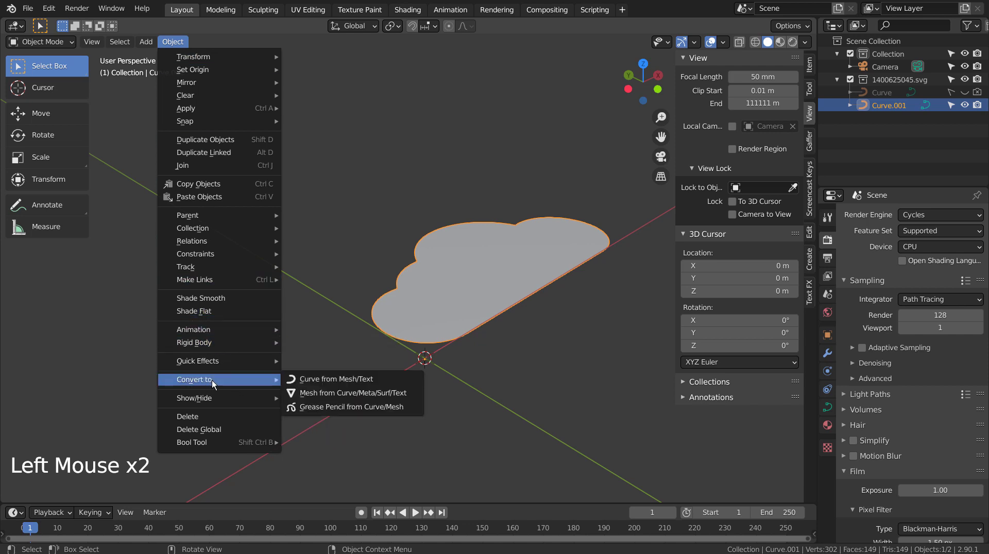
{"action": "left_click", "coordinate": [333, 394]}
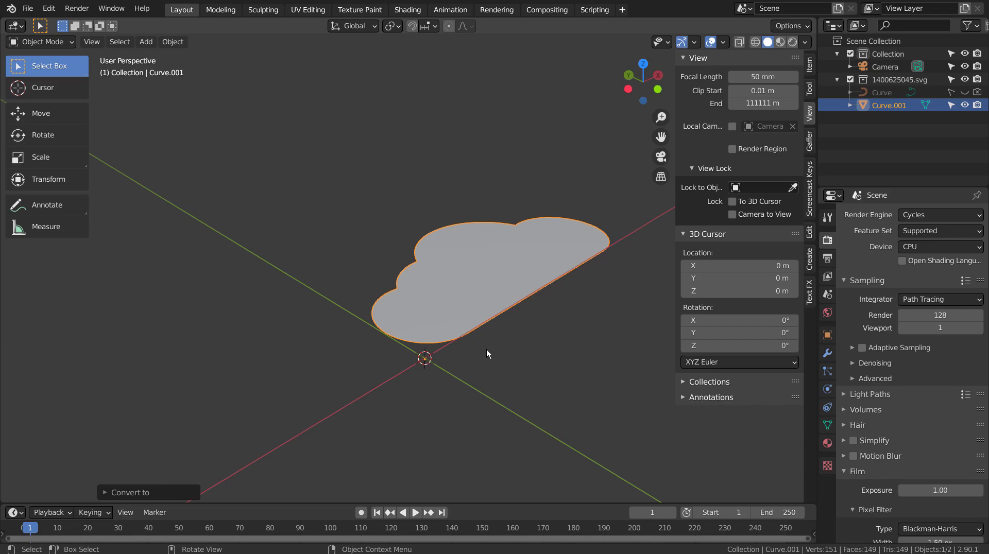
Extrude the entire duplicated cloud mesh upward along Z and apply all transforms to it.
{"action": "key", "text": "Tab"}
{"action": "scroll", "coordinate": [519, 350], "scroll_direction": "up", "scroll_amount": 4}
{"action": "scroll", "coordinate": [521, 356], "scroll_direction": "up", "scroll_amount": 2}
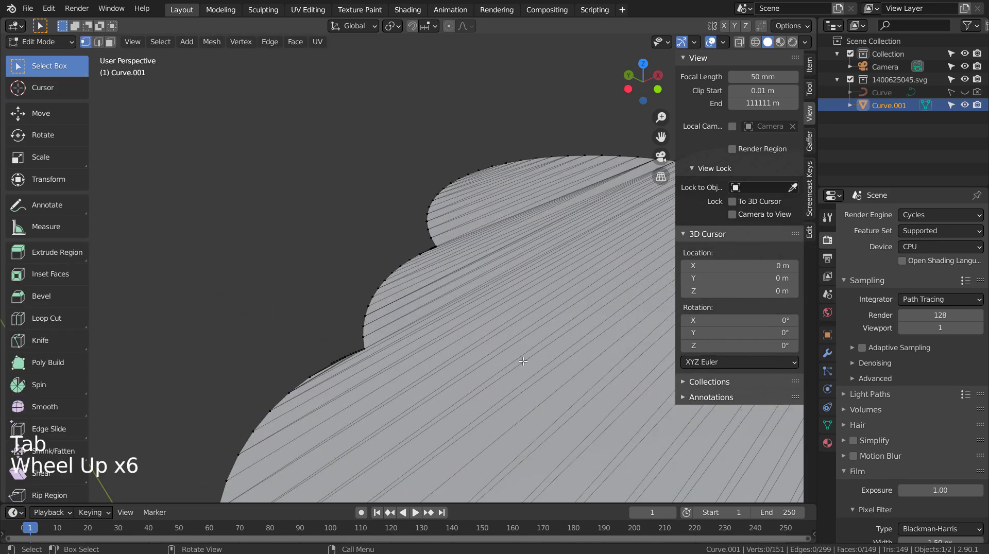
{"action": "middle_click_drag", "start_coordinate": [533, 377], "coordinate": [448, 355], "text": "shift"}
{"action": "scroll", "coordinate": [448, 354], "scroll_direction": "down", "scroll_amount": 3}
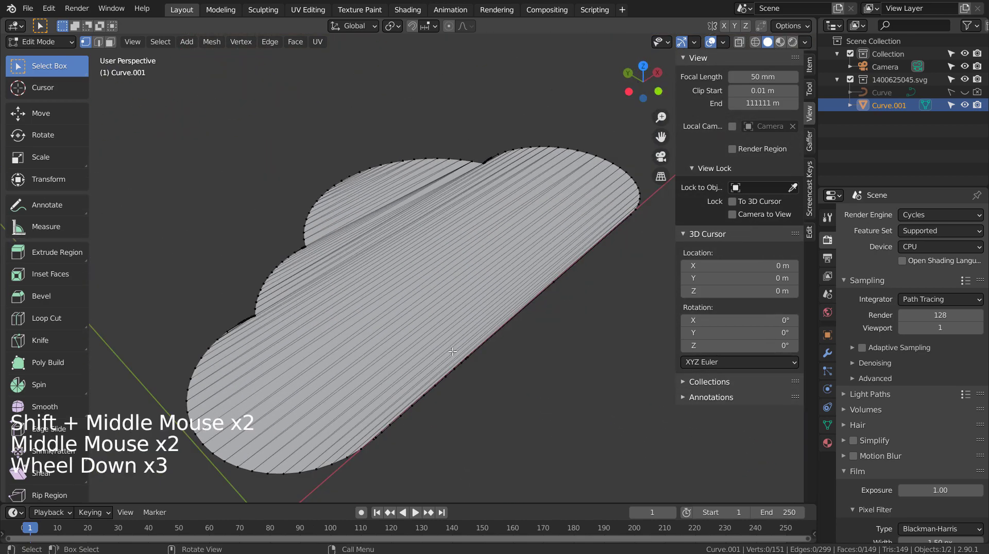
{"action": "key", "text": "a"}
{"action": "key", "text": "e"}
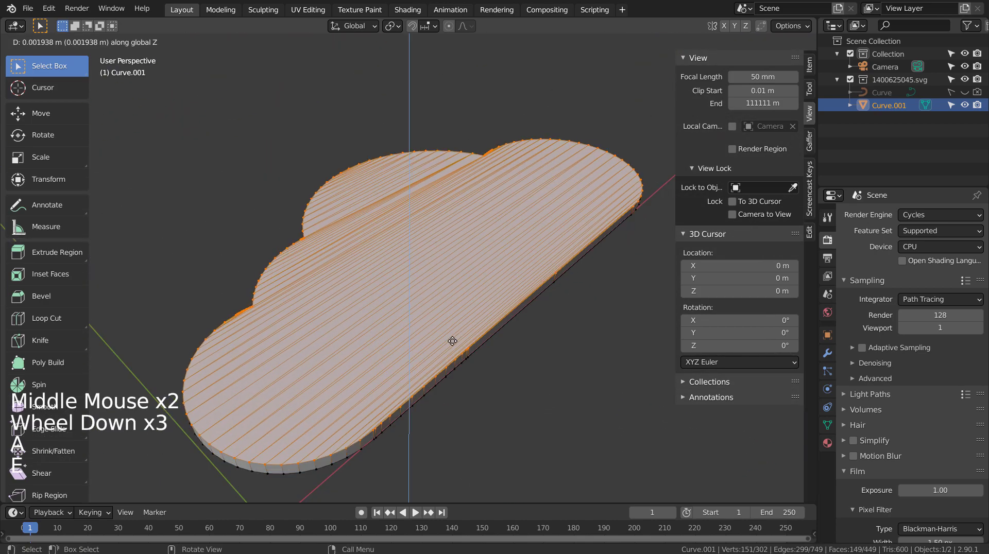
{"action": "left_click", "coordinate": [452, 319]}
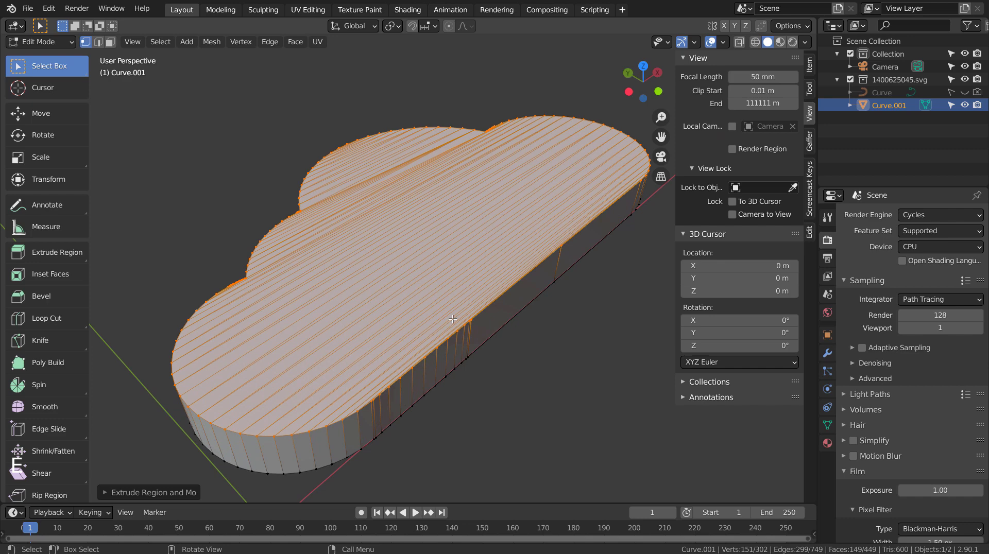
{"action": "key", "text": "Tab"}
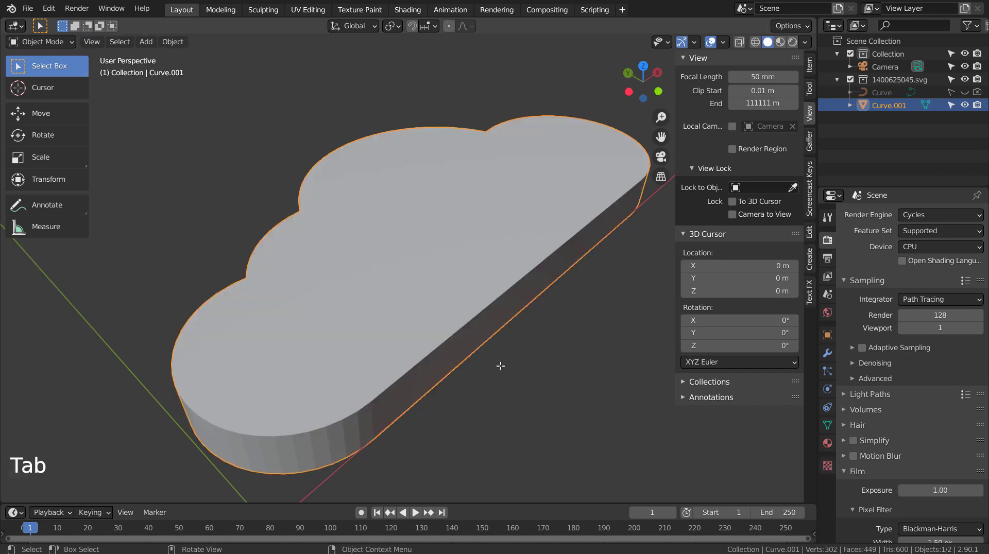
{"action": "key", "text": "ctrl+a"}
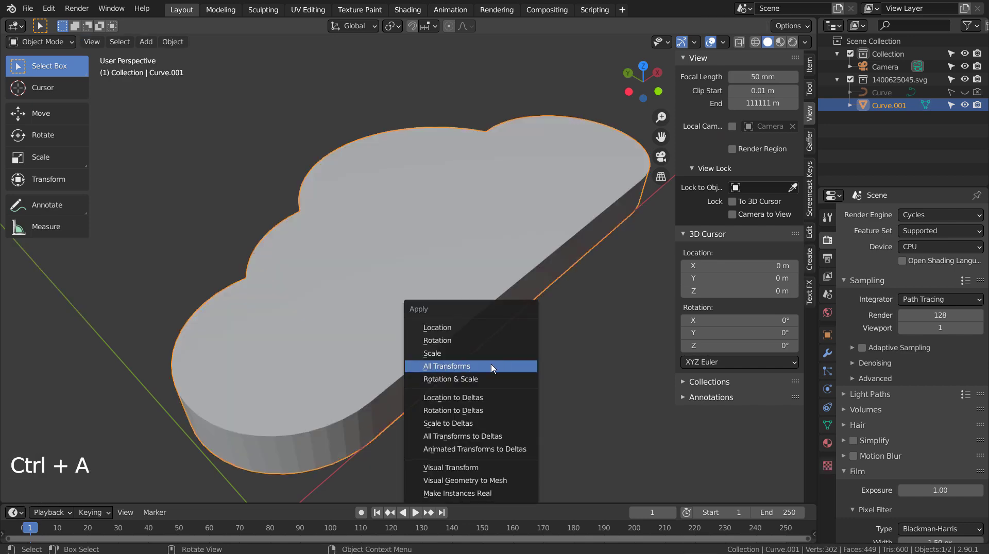
{"action": "left_click", "coordinate": [491, 364]}
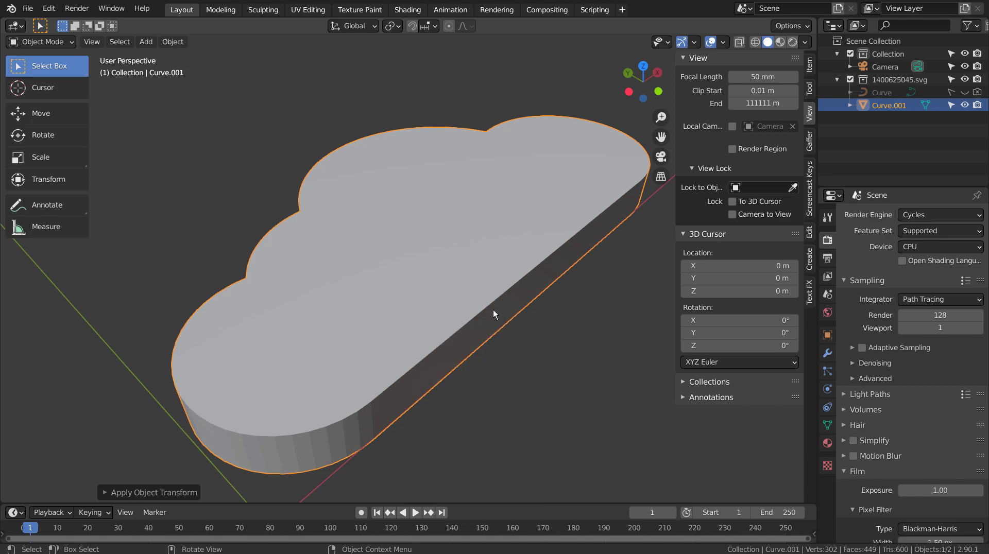
Try to bevel the edges of the extruded cloud's selected top faces with a width of about 0.006 m.
{"action": "key", "text": "Tab"}
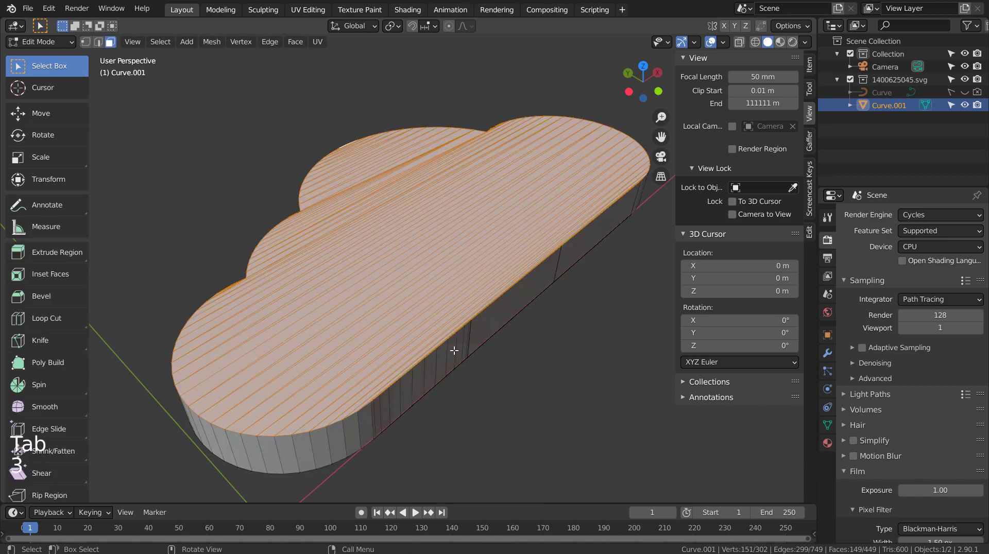
{"action": "key", "text": "3"}
{"action": "middle_click_drag", "start_coordinate": [463, 358], "coordinate": [513, 346]}
{"action": "key", "text": "ctrl+b"}
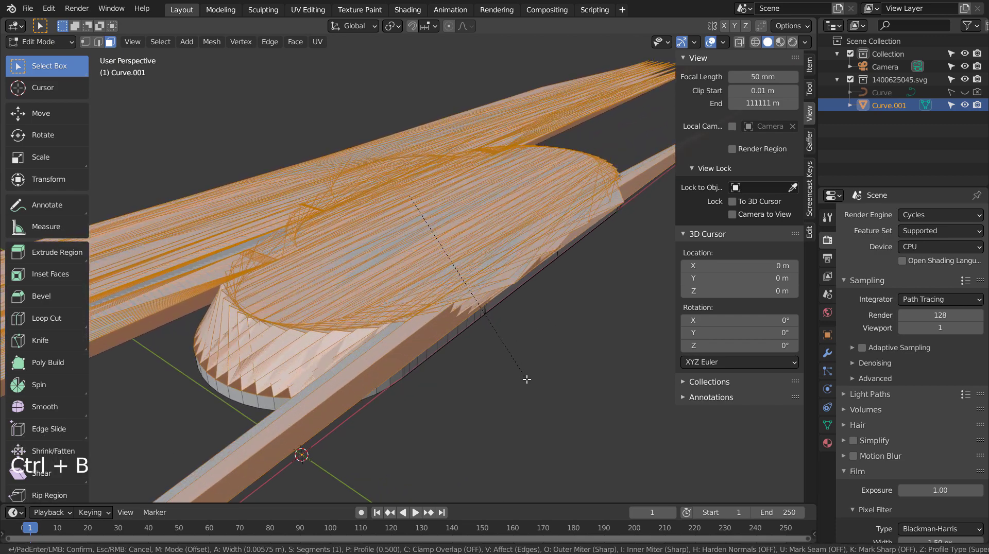
{"action": "left_click", "coordinate": [526, 375]}
{"action": "middle_click_drag", "start_coordinate": [525, 376], "coordinate": [522, 400]}
{"action": "scroll", "coordinate": [515, 394], "scroll_direction": "down", "scroll_amount": 7}
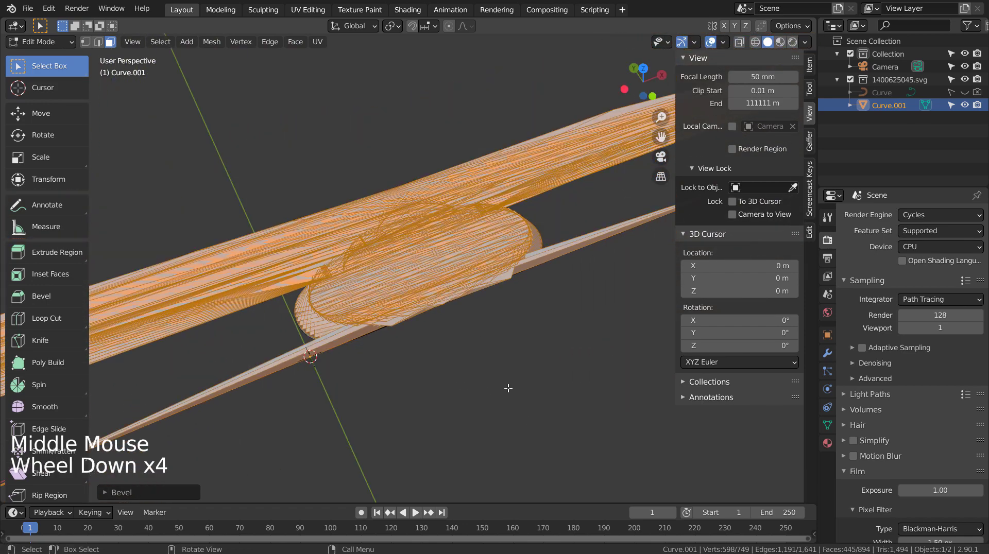
{"action": "scroll", "coordinate": [508, 388], "scroll_direction": "up", "scroll_amount": 5}
{"action": "key", "text": "Tab"}
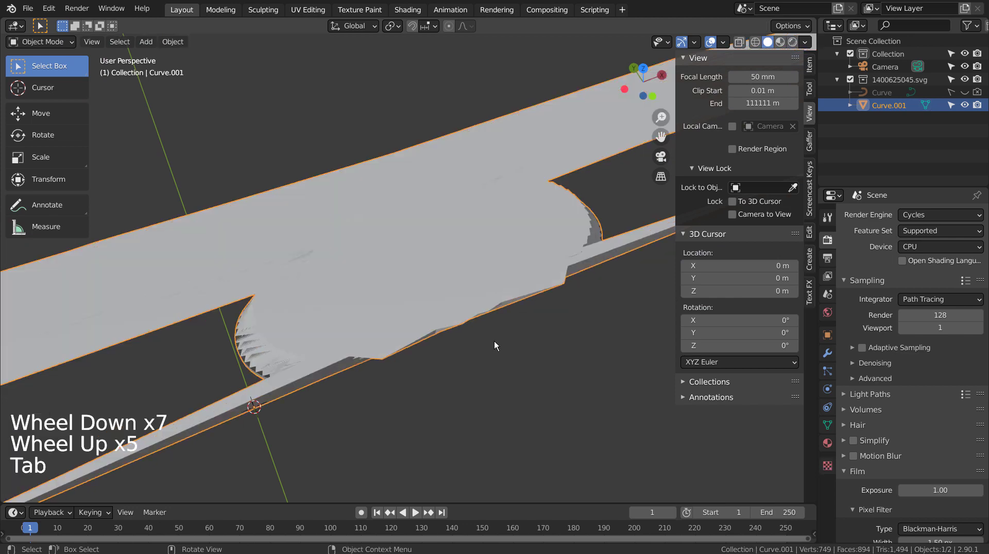
Delete the duplicated cloud mesh, then make the original cloud curve visible and selectable again and select it.
{"action": "key", "text": "x"}
{"action": "left_click", "coordinate": [494, 335]}
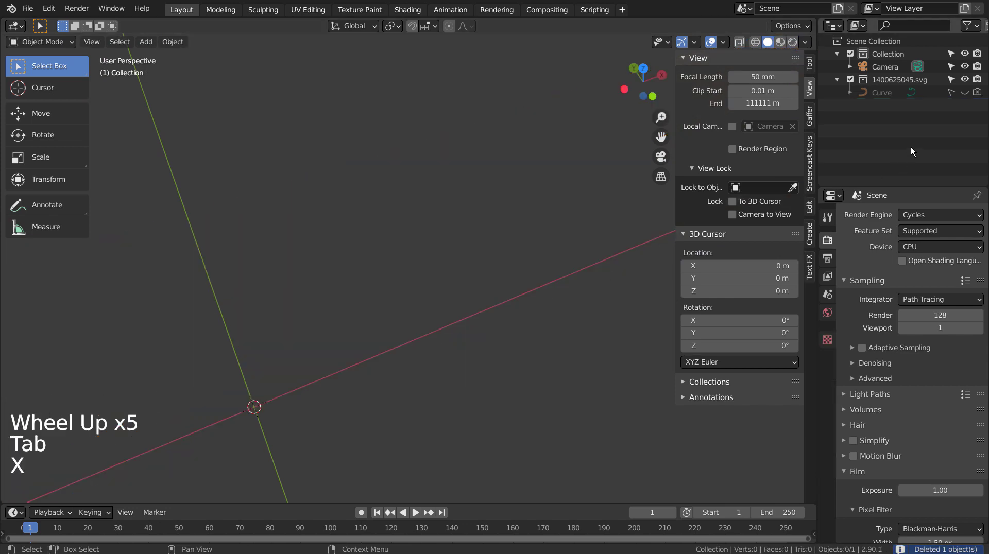
{"action": "left_click", "coordinate": [960, 93]}
{"action": "left_click", "coordinate": [426, 293]}
{"action": "left_click", "coordinate": [398, 302]}
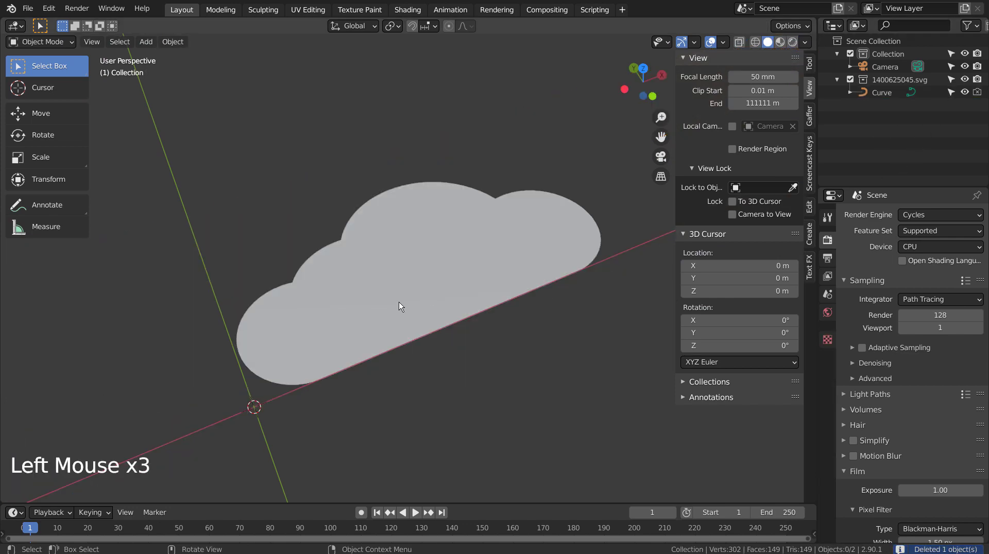
{"action": "middle_click", "coordinate": [403, 379]}
{"action": "middle_click_drag", "start_coordinate": [405, 384], "coordinate": [447, 372]}
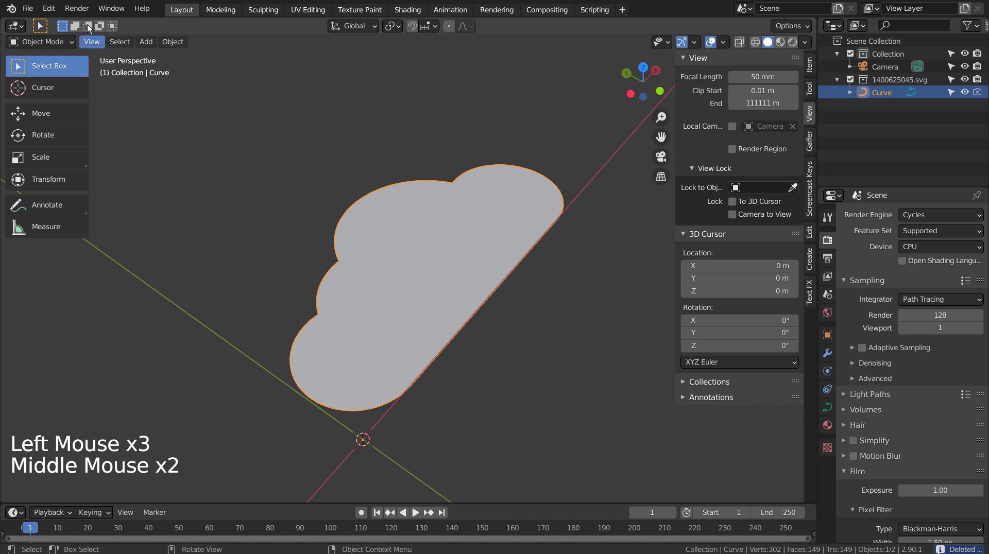
Convert the original cloud curve to a mesh and convert that back to a curve, leaving only the outline.
{"action": "left_click", "coordinate": [172, 42]}
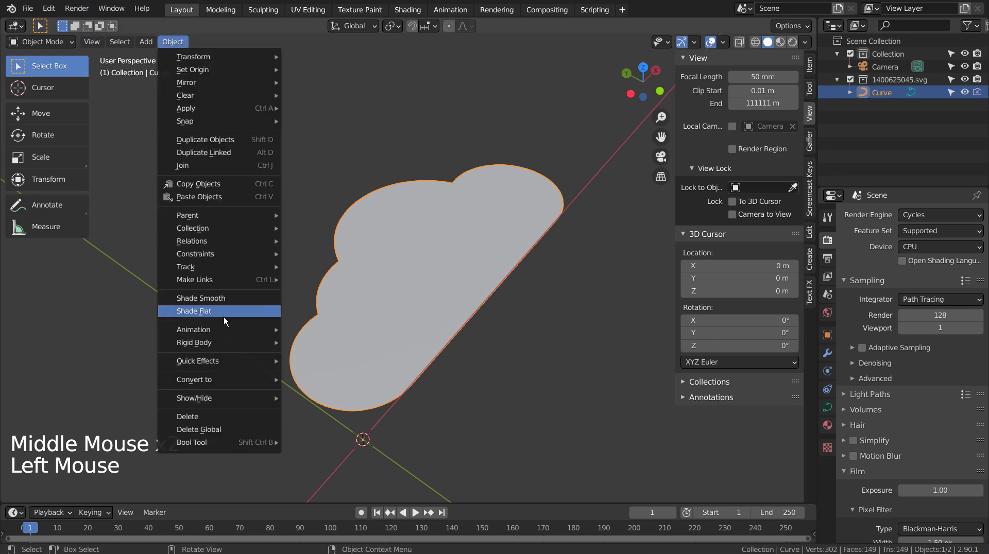
{"action": "mouse_move", "coordinate": [248, 379]}
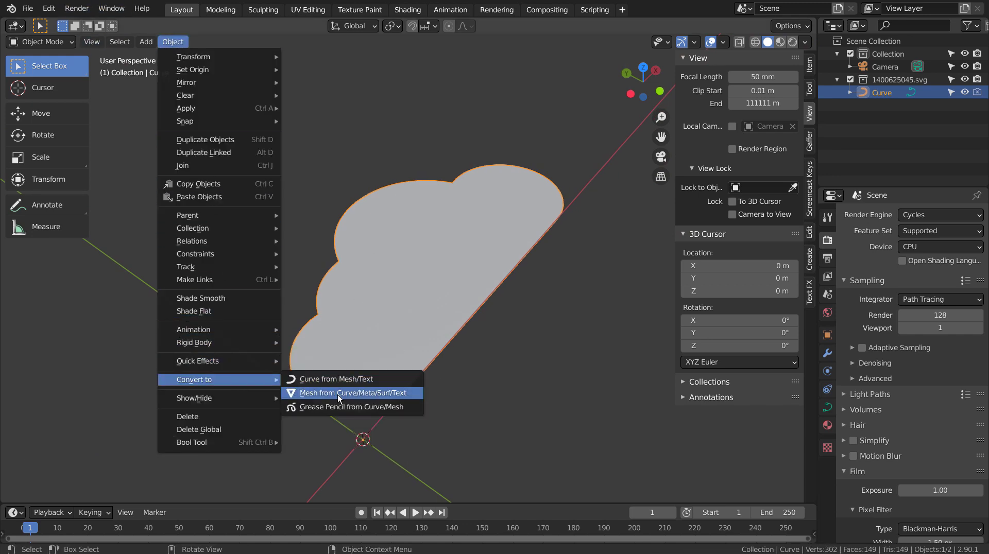
{"action": "left_click", "coordinate": [398, 394]}
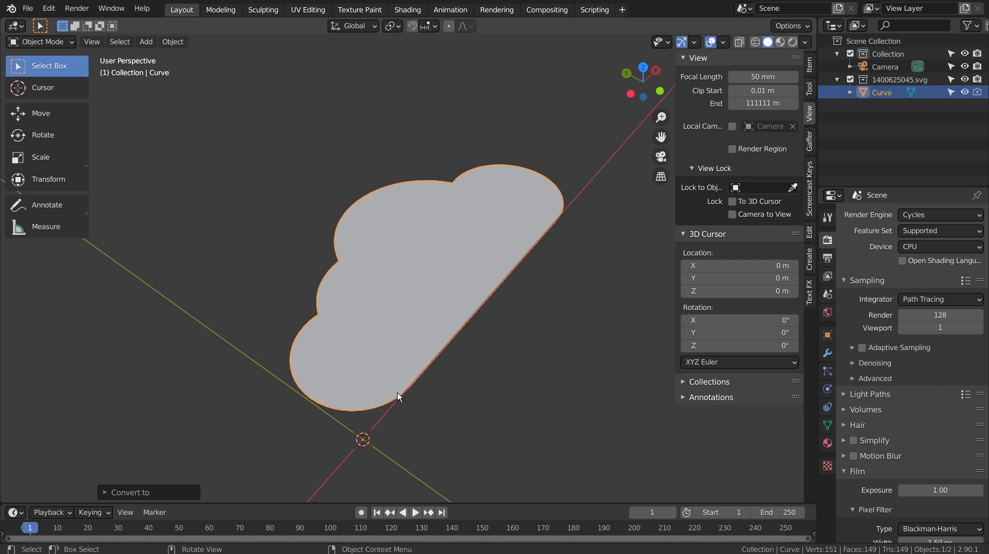
{"action": "left_click", "coordinate": [173, 42]}
{"action": "mouse_move", "coordinate": [221, 379]}
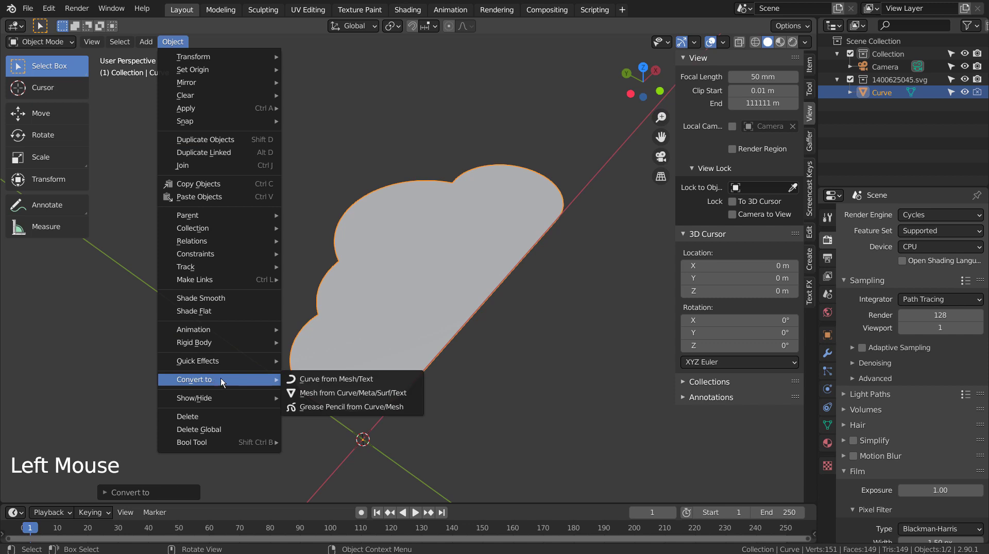
{"action": "left_click", "coordinate": [389, 379]}
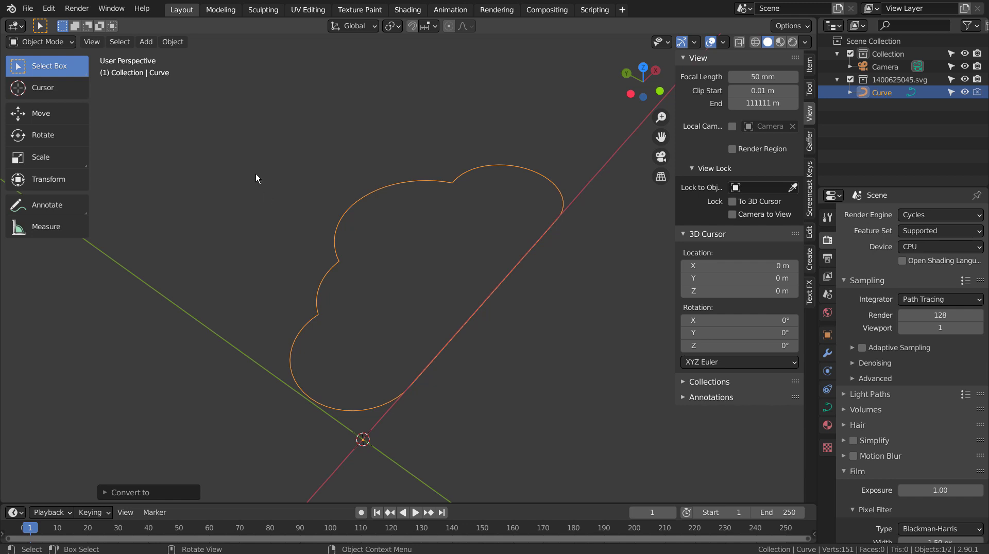
Convert the unfilled cloud outline curve to a mesh.
{"action": "left_click", "coordinate": [172, 41]}
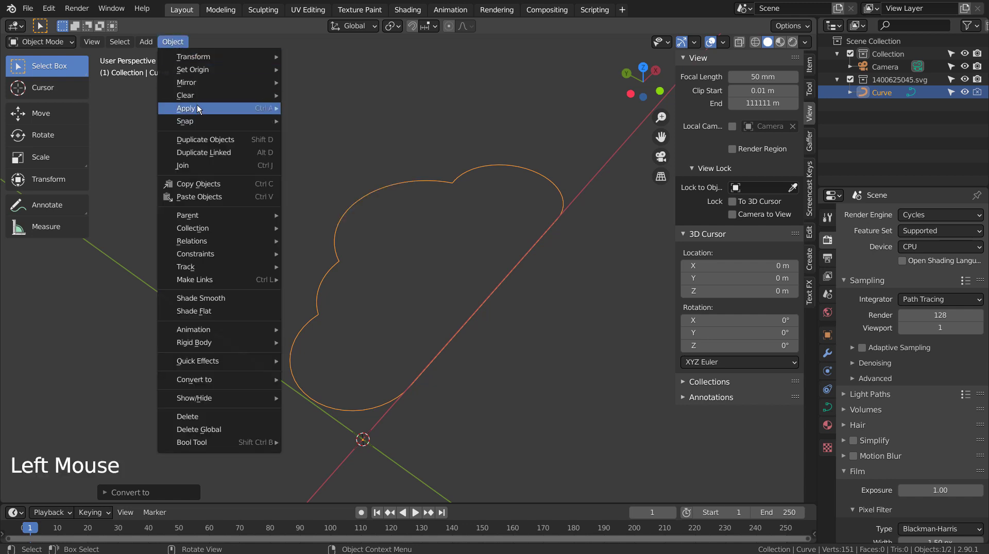
{"action": "mouse_move", "coordinate": [196, 82]}
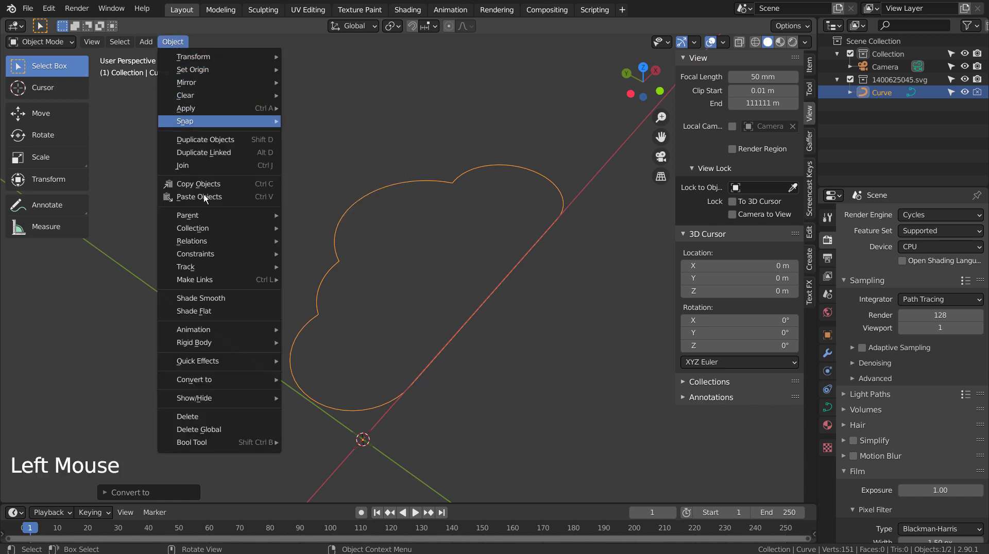
{"action": "mouse_move", "coordinate": [231, 378]}
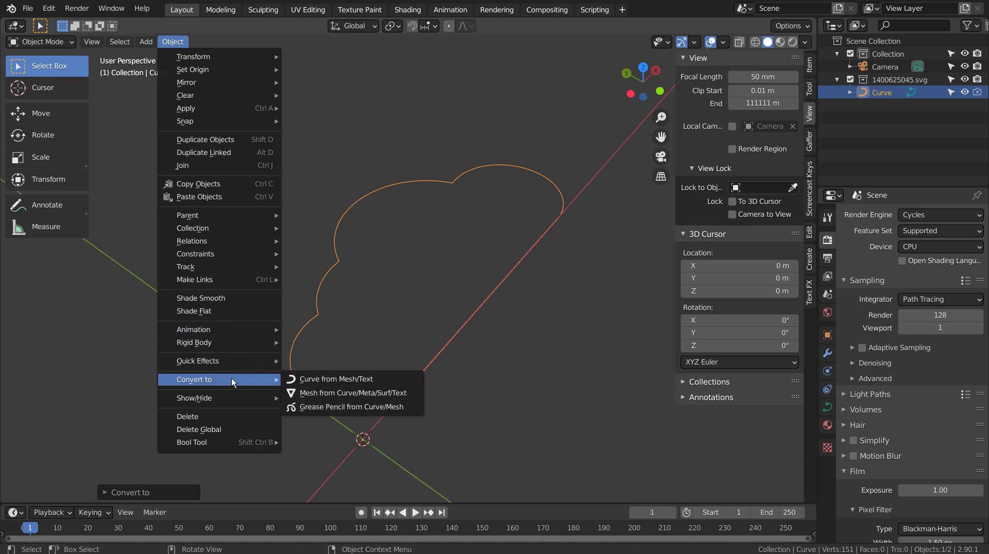
{"action": "left_click", "coordinate": [324, 391]}
Reduce the vertices of the whole cloud outline mesh with Limited Dissolve.
{"action": "key", "text": "Tab"}
{"action": "key", "text": "a"}
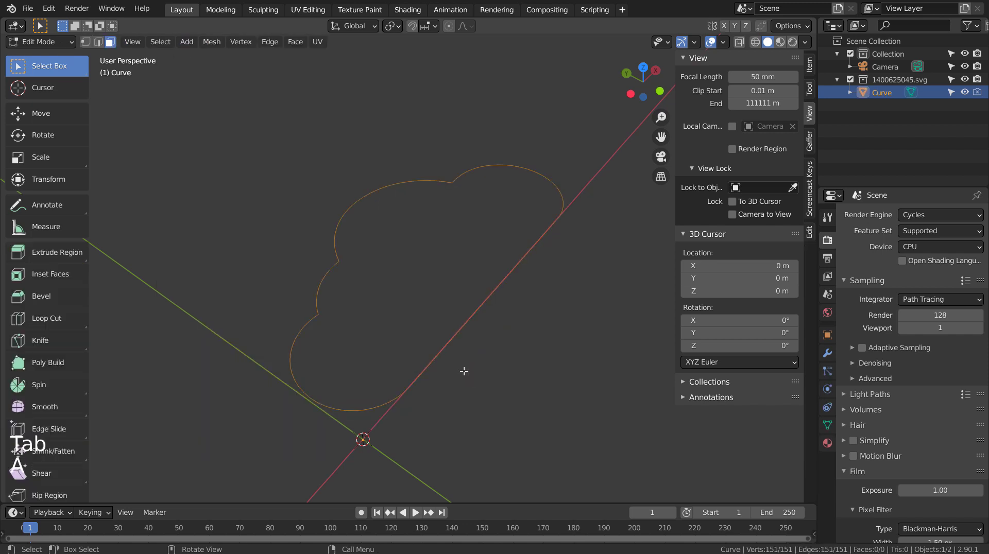
{"action": "key", "text": "1"}
{"action": "middle_click_drag", "start_coordinate": [486, 384], "coordinate": [477, 359]}
{"action": "middle_click", "coordinate": [477, 359]}
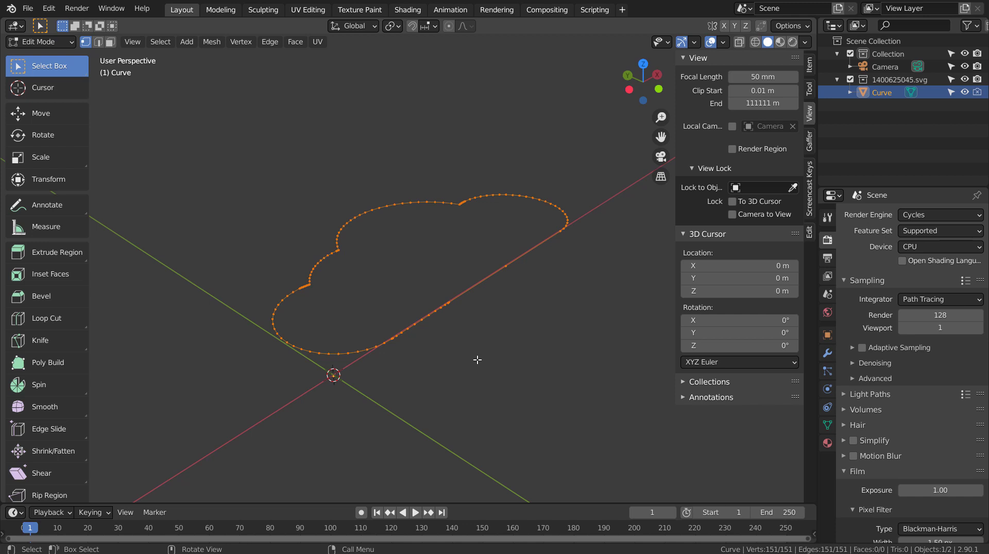
{"action": "key", "text": "x"}
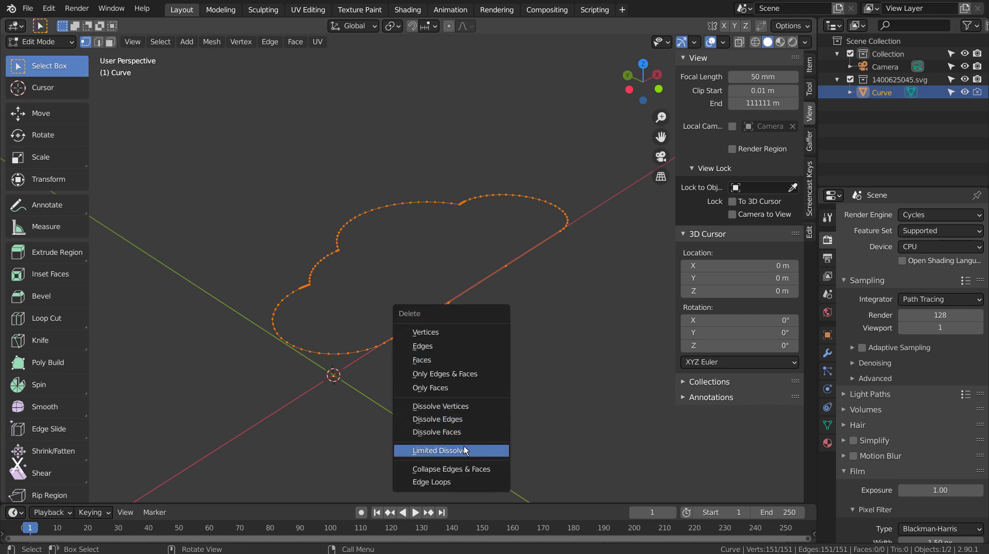
{"action": "left_click", "coordinate": [466, 451]}
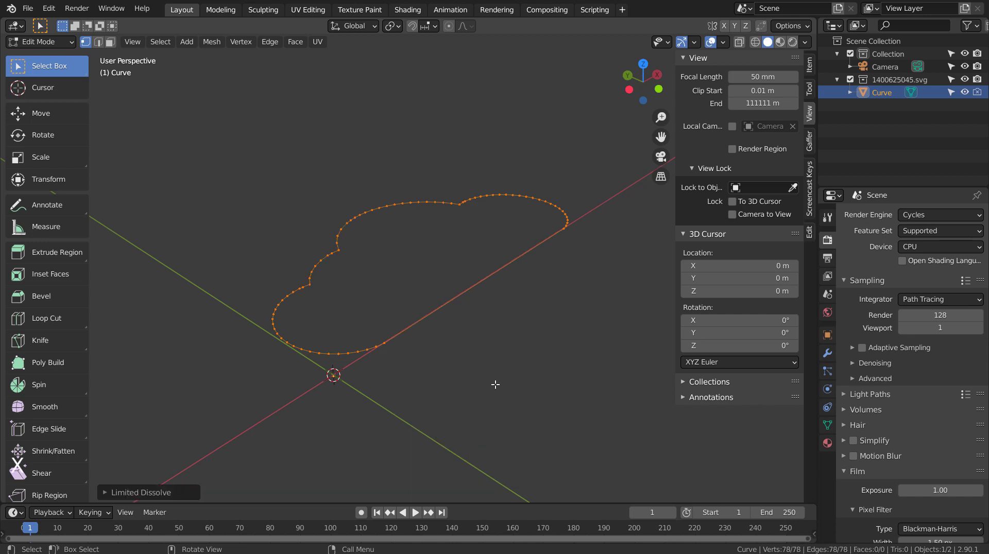
{"action": "key", "text": "Tab"}
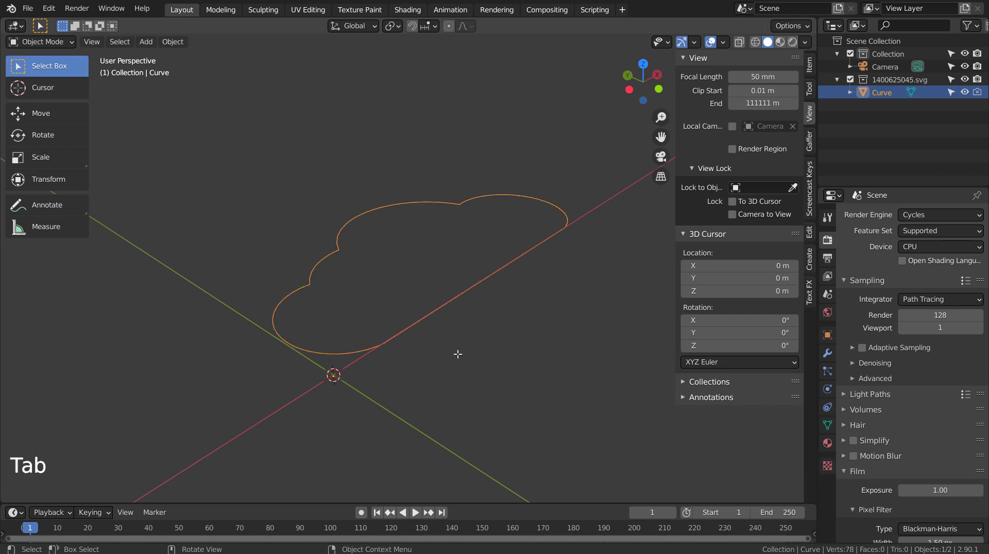
Extrude the simplified cloud outline about 0.006 m upward along Z to form side walls.
{"action": "key", "text": "Tab"}
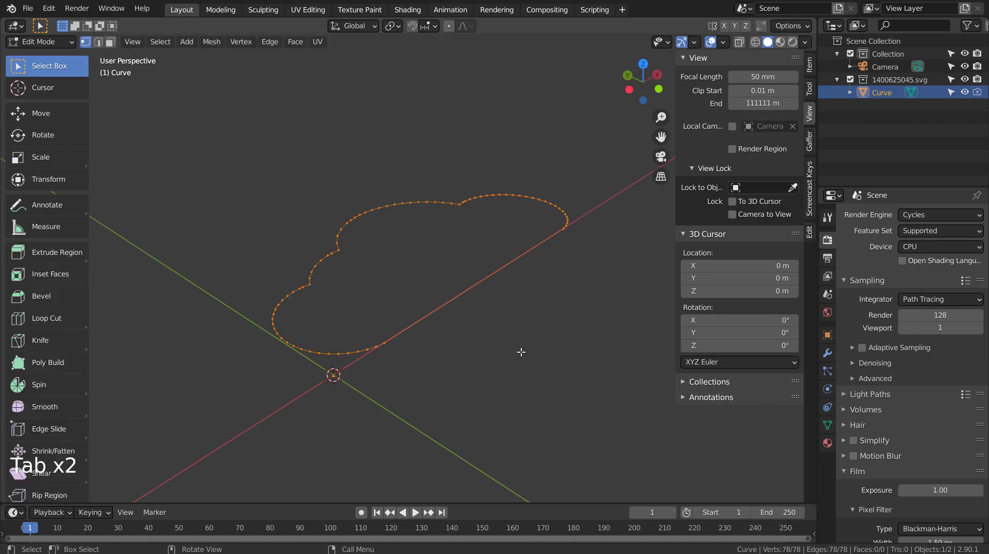
{"action": "key", "text": "e"}
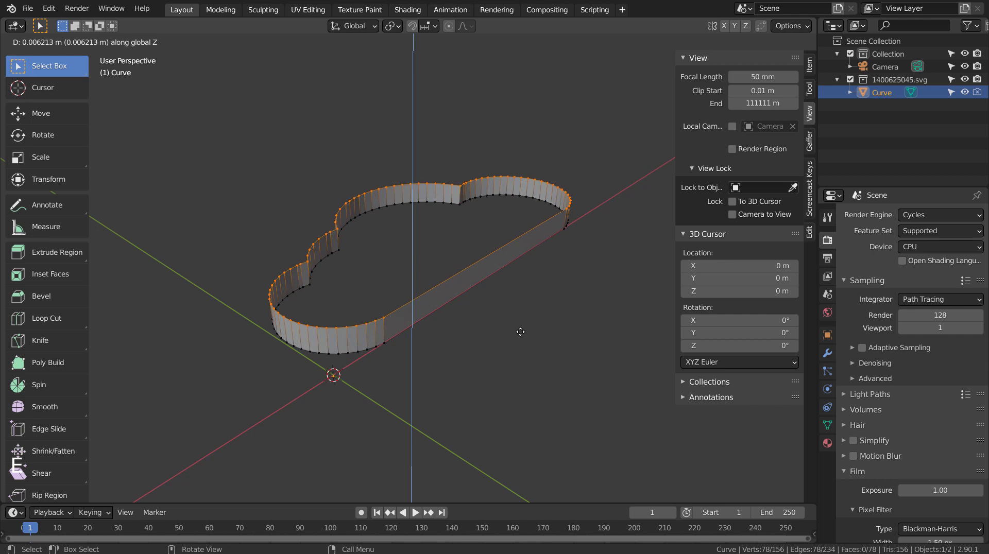
{"action": "left_click", "coordinate": [520, 331]}
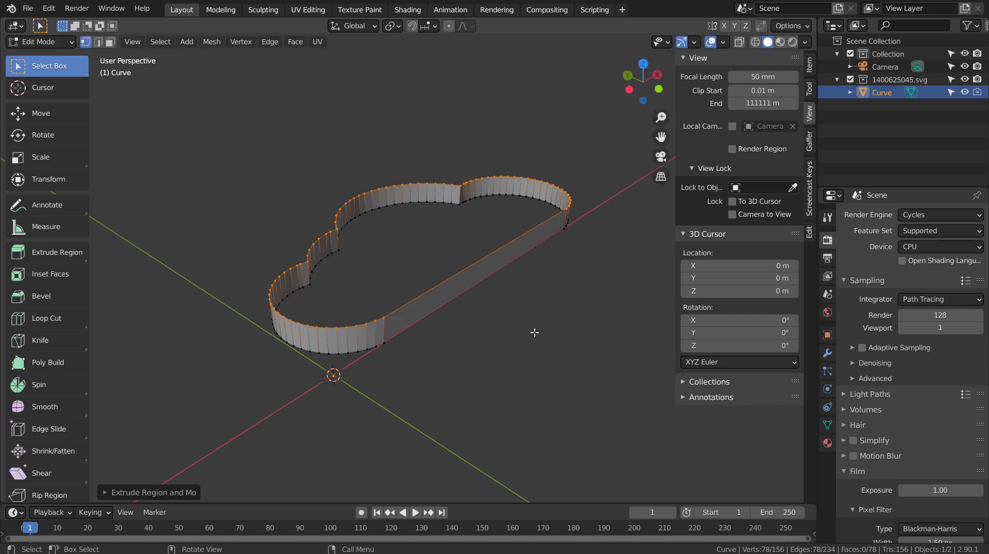
Fill the open top and bottom edge loops of the cloud walls with single faces.
{"action": "key", "text": "f"}
{"action": "middle_click_drag", "start_coordinate": [535, 332], "coordinate": [471, 329]}
{"action": "key", "text": "2"}
{"action": "left_click", "coordinate": [472, 222], "text": "alt"}
{"action": "key", "text": "f"}
Select the cloud's top face and apply all transforms to the cloud object.
{"action": "key", "text": "3"}
{"action": "left_click", "coordinate": [411, 287]}
{"action": "key", "text": "Tab"}
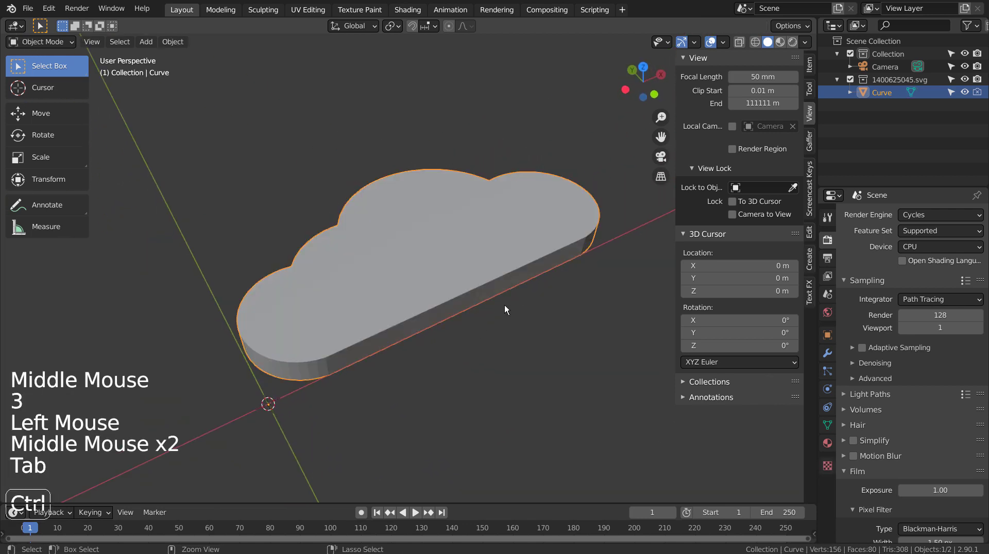
{"action": "key", "text": "ctrl+a"}
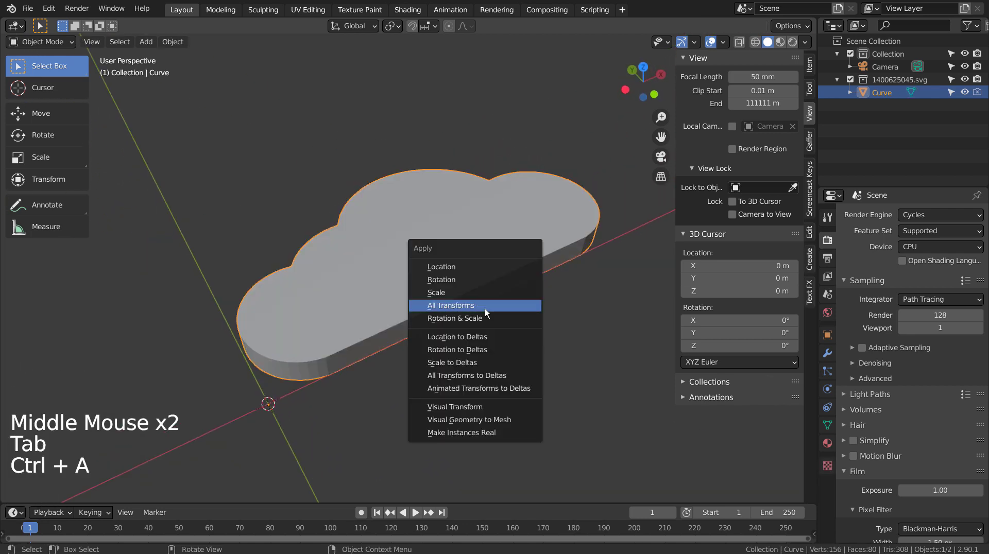
{"action": "left_click", "coordinate": [484, 308]}
Bevel the edge loop around the cloud's top face with one segment and a width of about 0.002 m.
{"action": "key", "text": "Tab"}
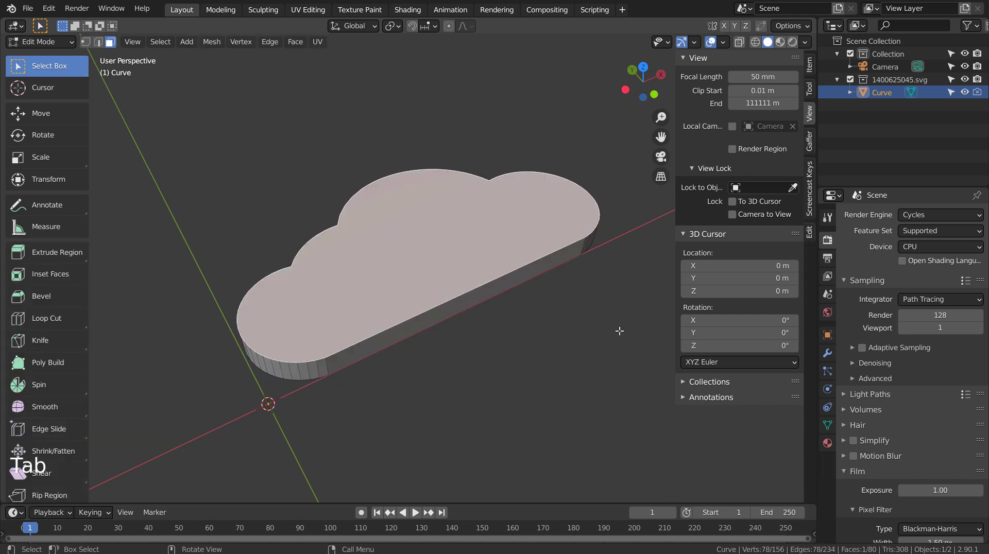
{"action": "key", "text": "ctrl+2"}
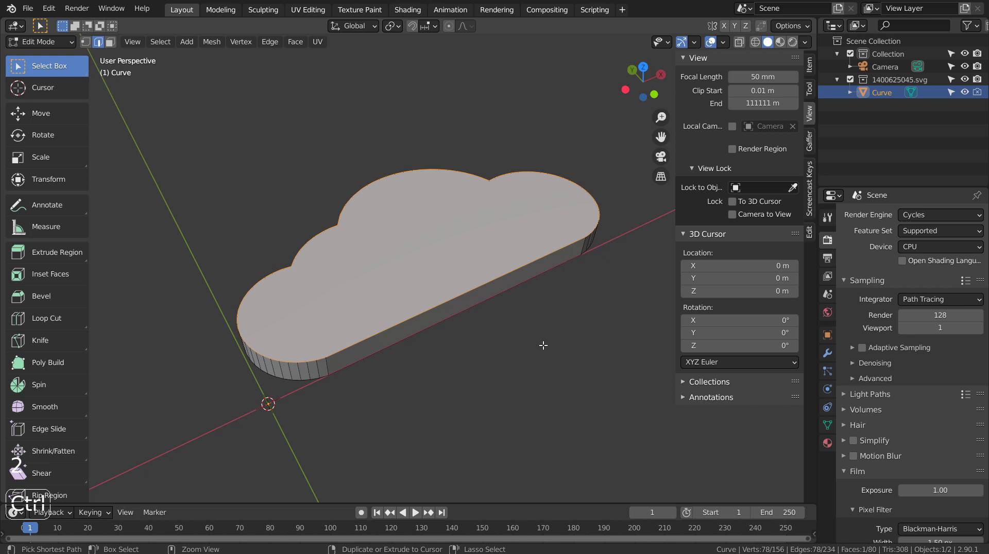
{"action": "key", "text": "ctrl+b"}
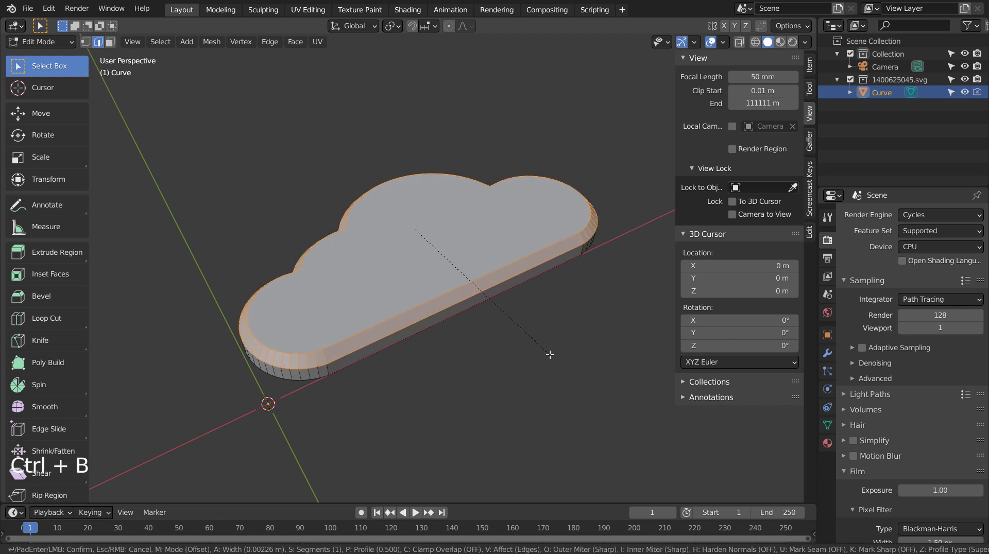
{"action": "left_click", "coordinate": [549, 354]}
{"action": "middle_click_drag", "start_coordinate": [548, 354], "coordinate": [517, 360]}
{"action": "middle_click", "coordinate": [515, 360]}
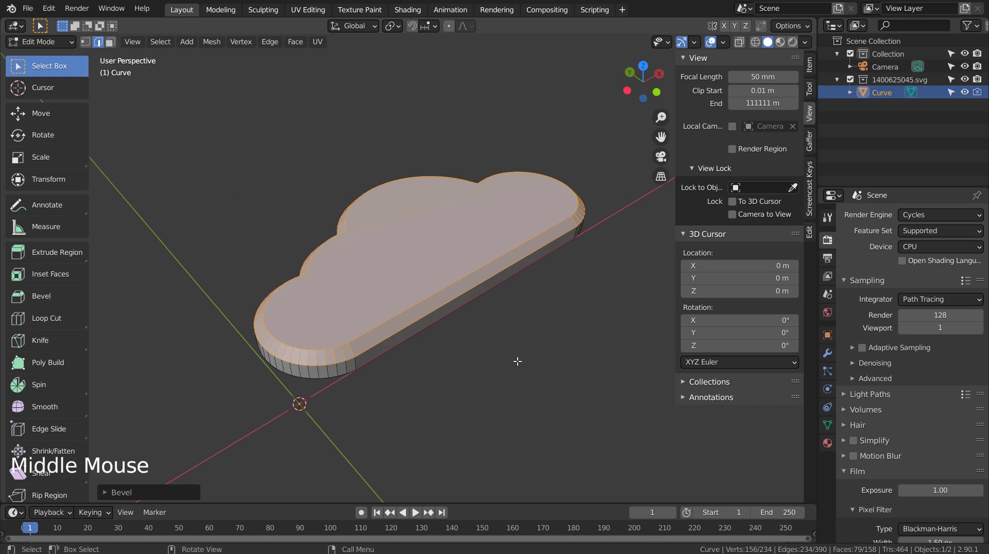